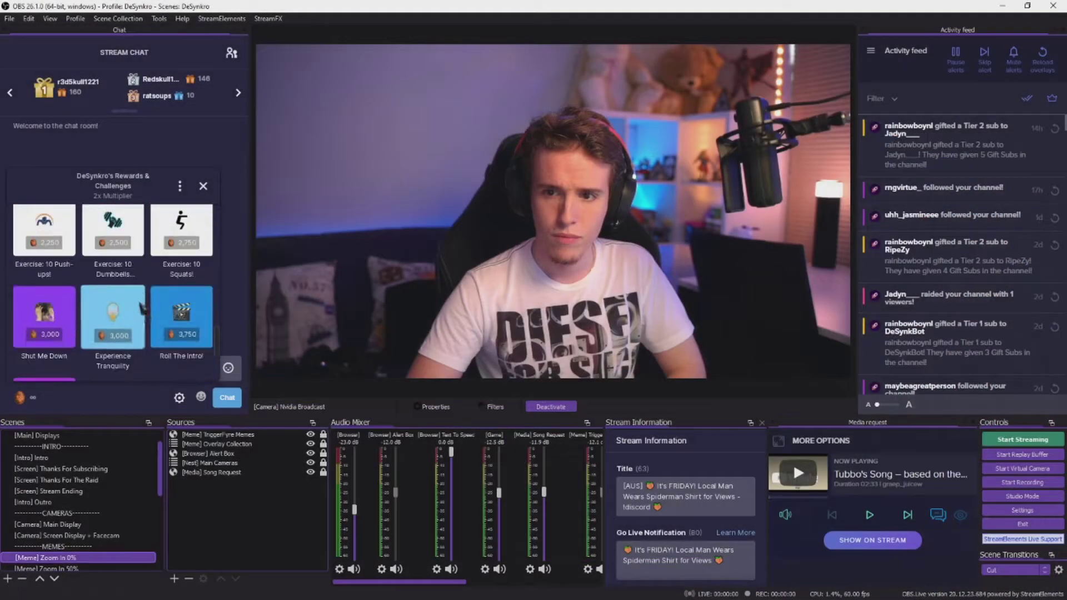
pyautogui.click(140, 310)
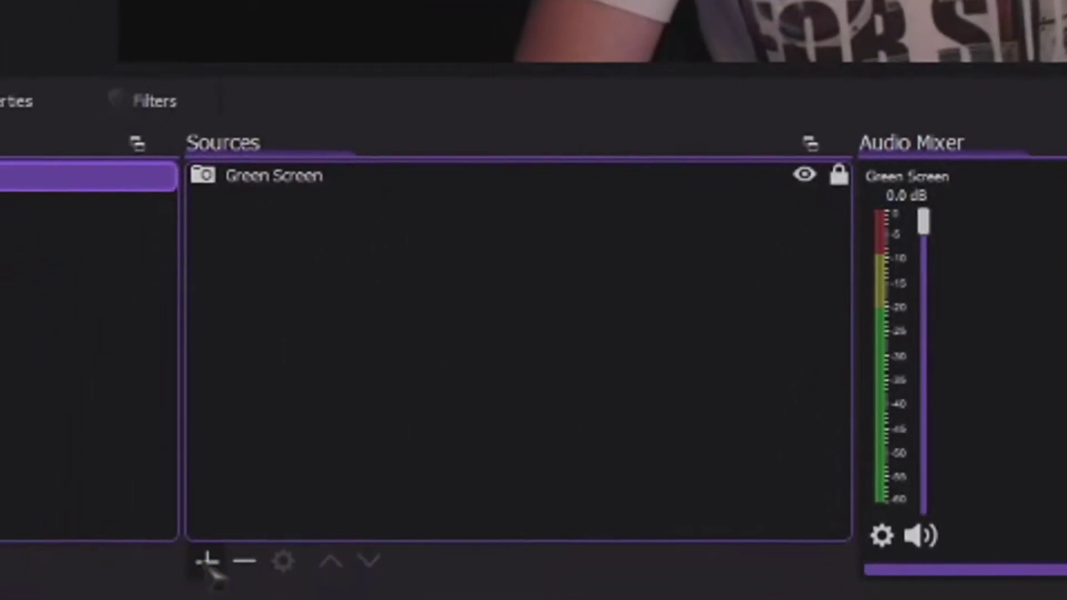
# Step: Add a new Source Mirror source to the scene that mirrors the Green Screen source
pyautogui.click(208, 564)
pyautogui.click(276, 316)
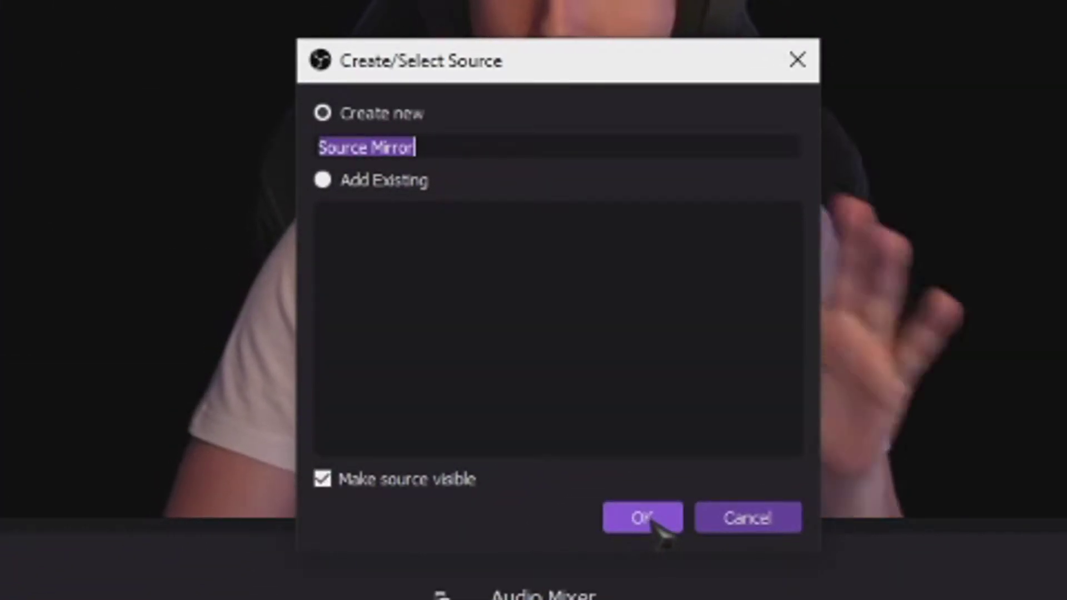
pyautogui.click(653, 520)
pyautogui.click(399, 430)
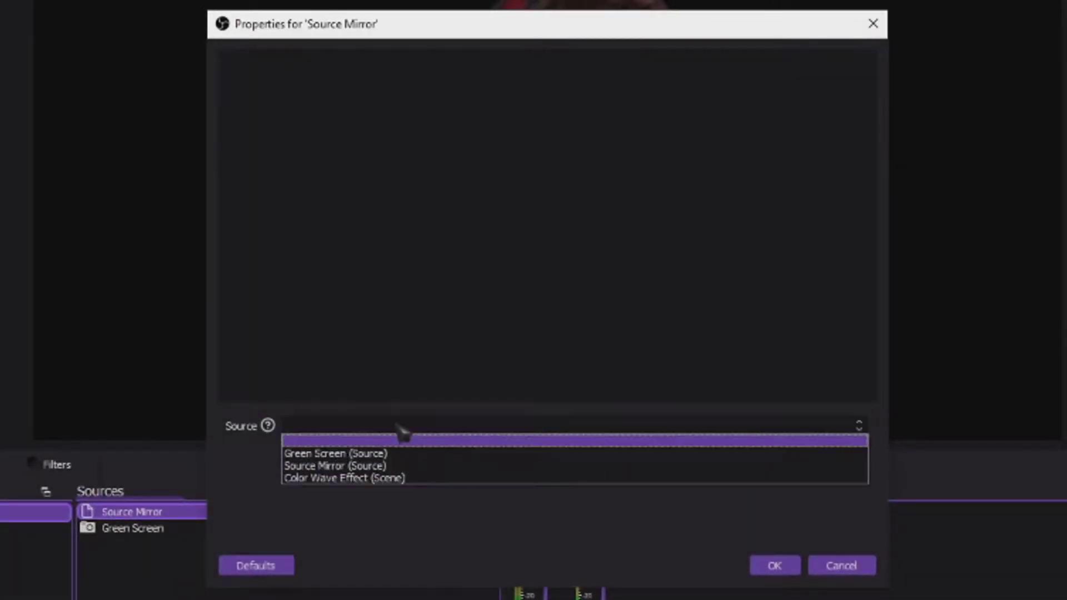
pyautogui.click(378, 453)
pyautogui.click(778, 565)
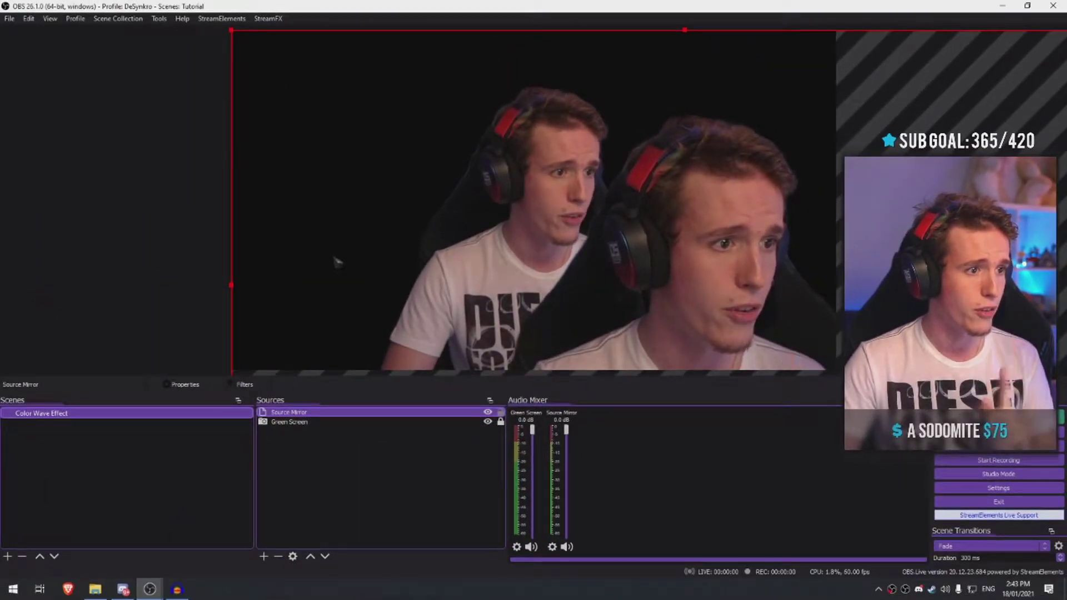
# Step: Fit the Source Mirror to the screen and place it, locked, below Green Screen in the source order
pyautogui.rightClick(337, 261)
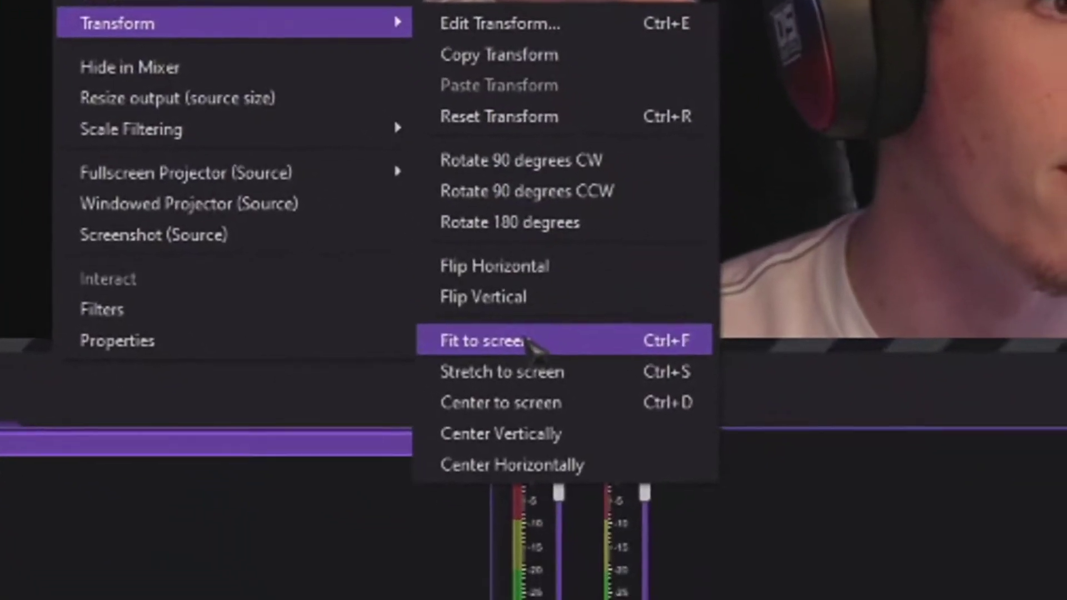
pyautogui.click(691, 553)
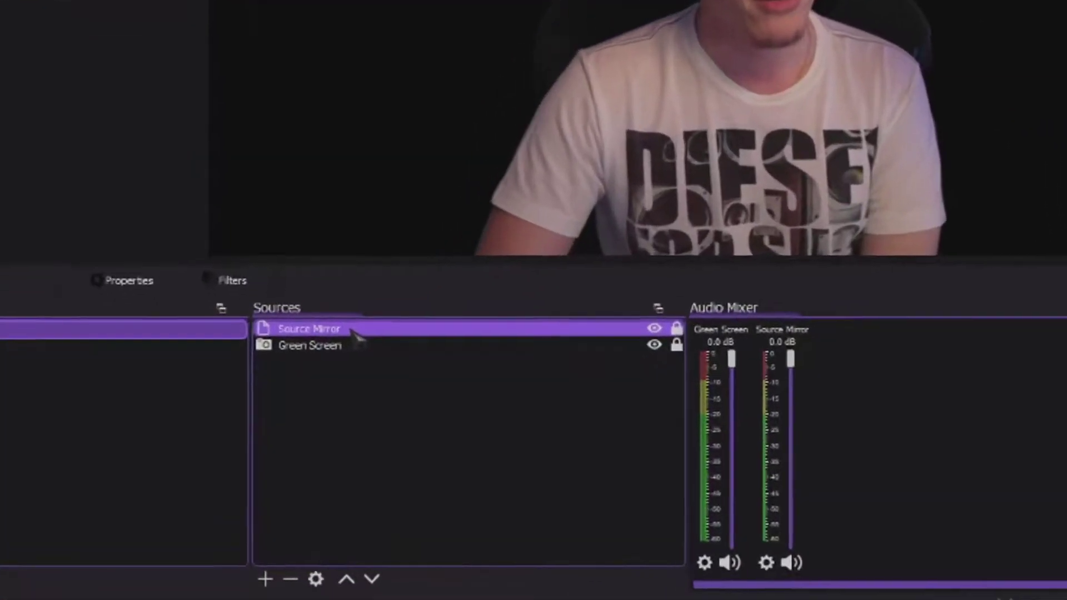
pyautogui.moveTo(324, 416); pyautogui.dragTo(314, 435)
pyautogui.moveTo(383, 305); pyautogui.dragTo(389, 316)
# Step: Copy Source Mirror and paste it four times as separate duplicates
pyautogui.rightClick(383, 279)
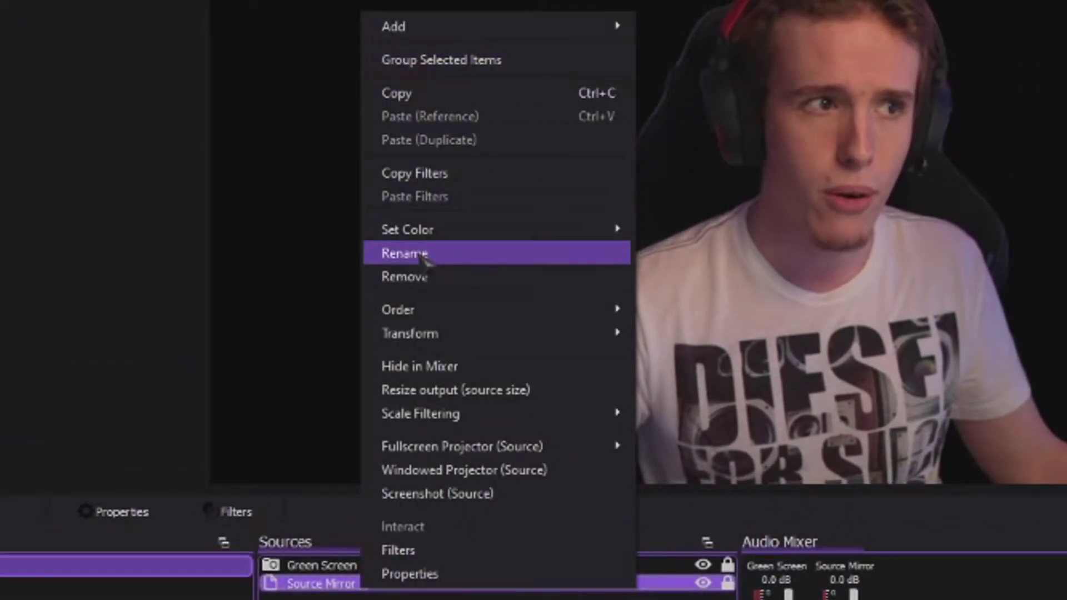
pyautogui.click(441, 93)
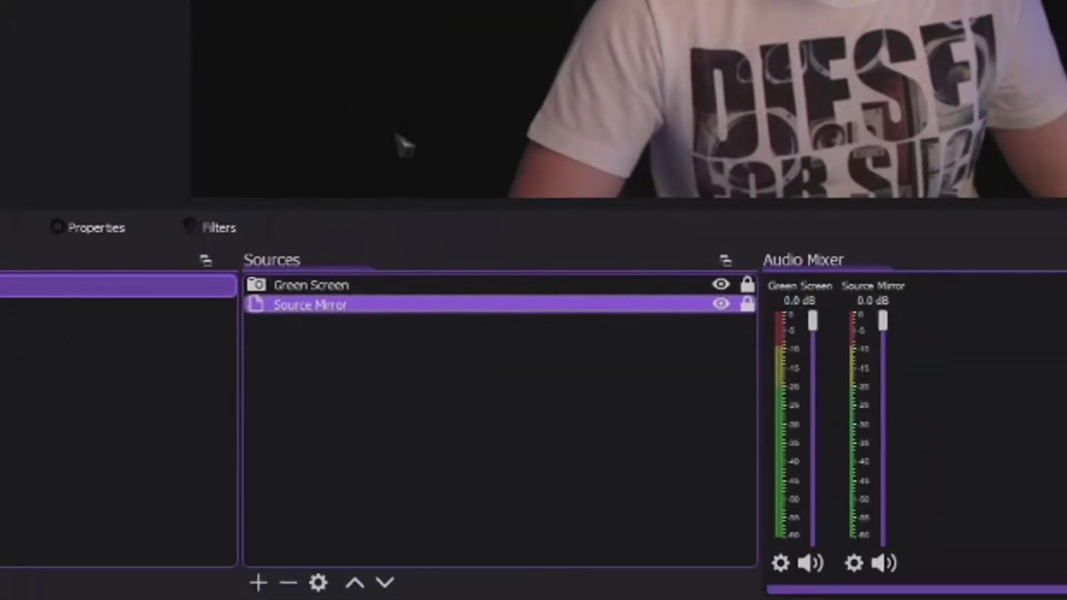
pyautogui.rightClick(374, 364)
pyautogui.click(434, 389)
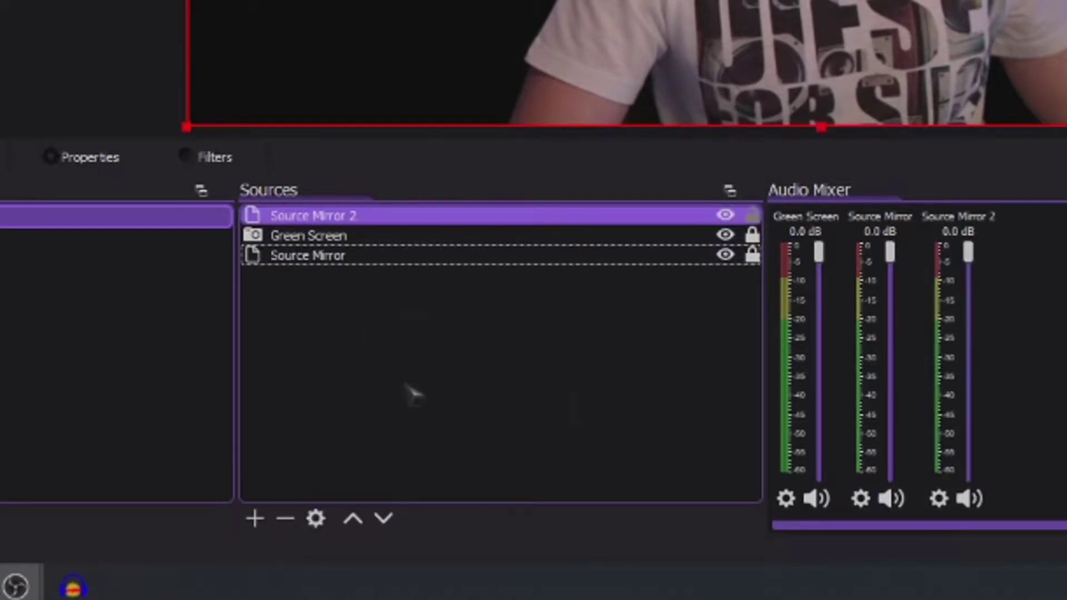
pyautogui.rightClick(367, 368)
pyautogui.click(448, 467)
pyautogui.rightClick(392, 408)
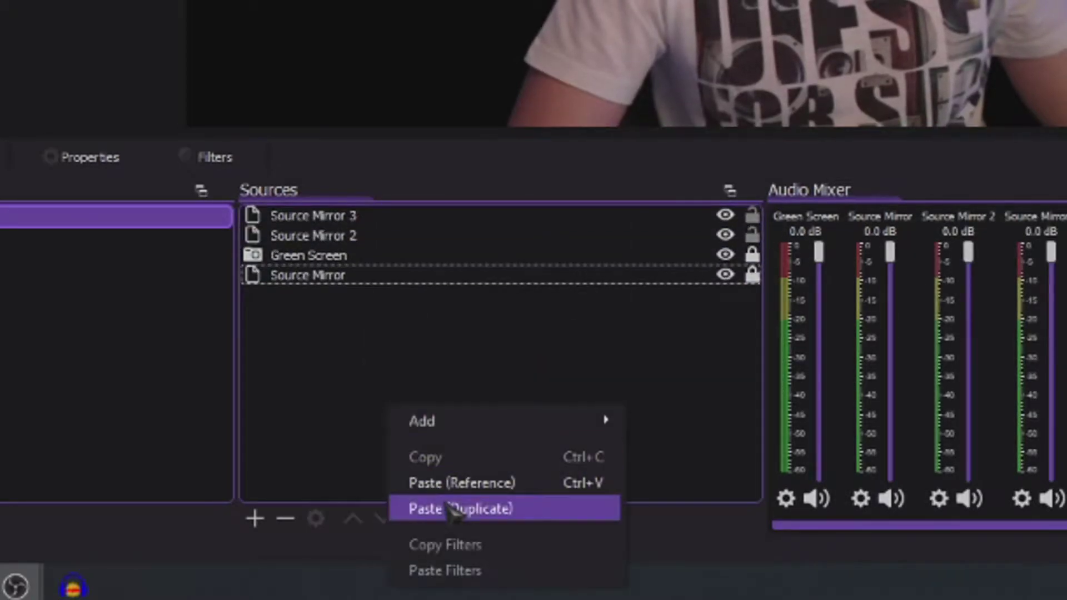
pyautogui.click(441, 508)
pyautogui.rightClick(397, 400)
pyautogui.click(460, 500)
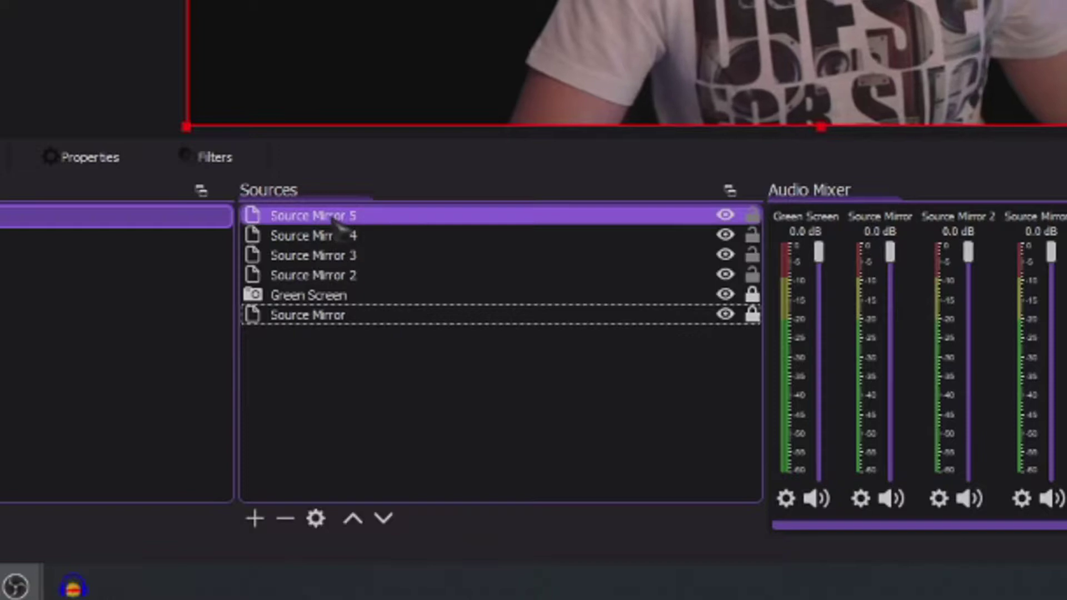
# Step: Reorder the duplicated mirrors so that Source Mirror 2 to 5 follow in ascending order beneath Source Mirror
pyautogui.moveTo(339, 281); pyautogui.dragTo(357, 331)
pyautogui.moveTo(355, 255); pyautogui.dragTo(357, 378)
pyautogui.moveTo(357, 215); pyautogui.dragTo(375, 340)
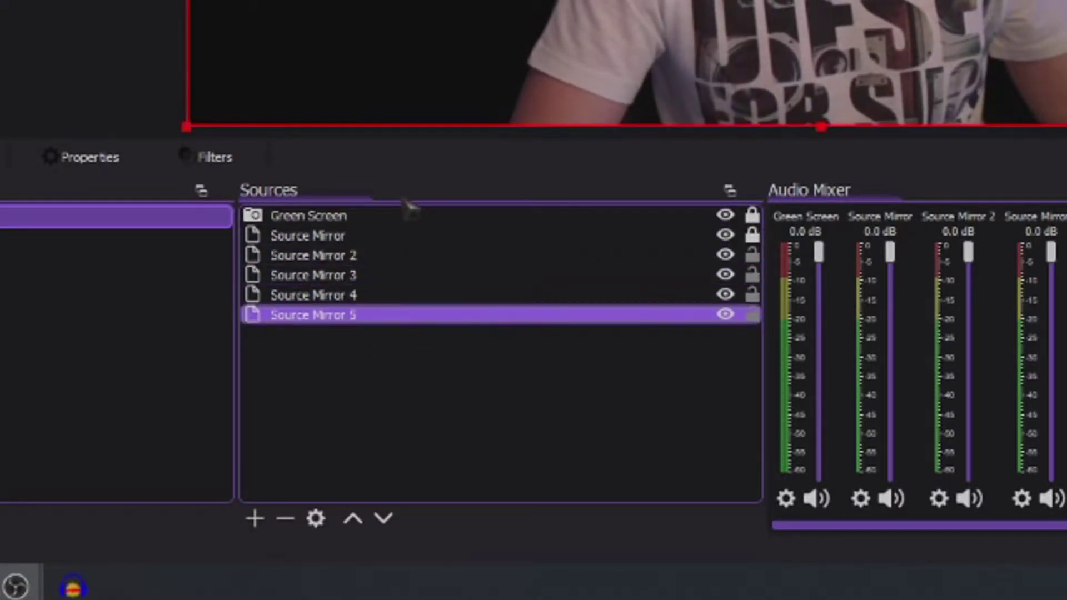
# Step: Lock the four duplicates, Source Mirror 2 to Source Mirror 5
pyautogui.click(386, 211)
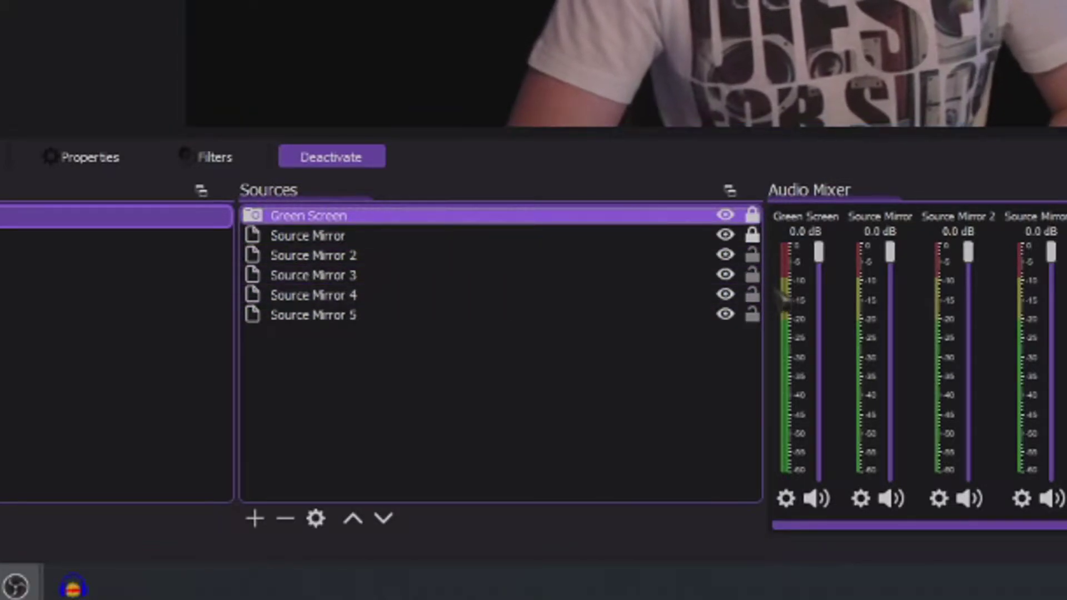
pyautogui.click(752, 255)
pyautogui.click(751, 315)
pyautogui.click(752, 295)
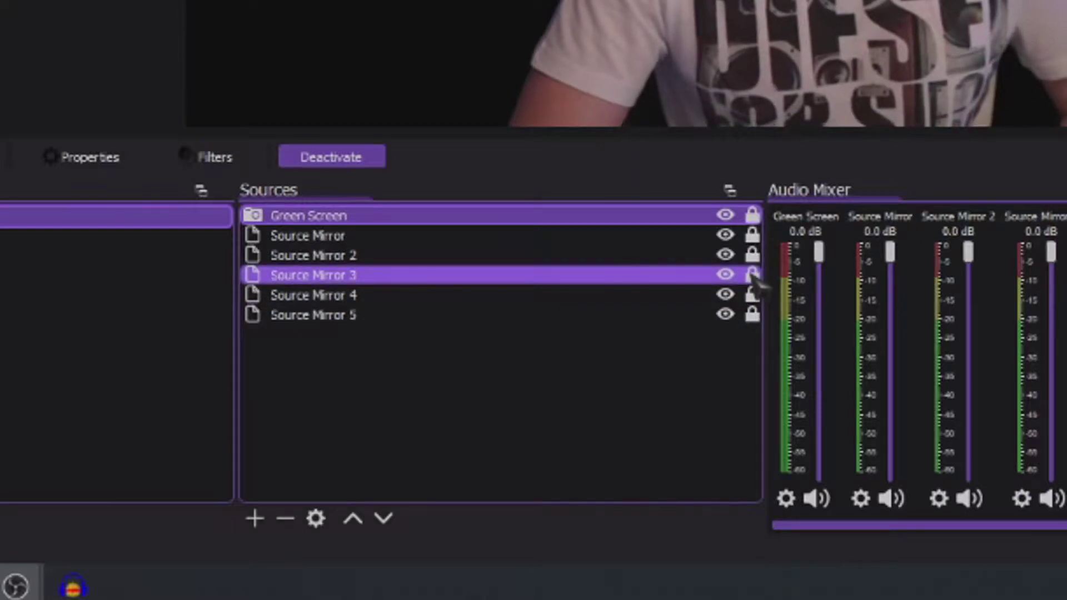
# Step: Add a Render Delay effect filter with a 100 ms delay to Source Mirror
pyautogui.click(367, 240)
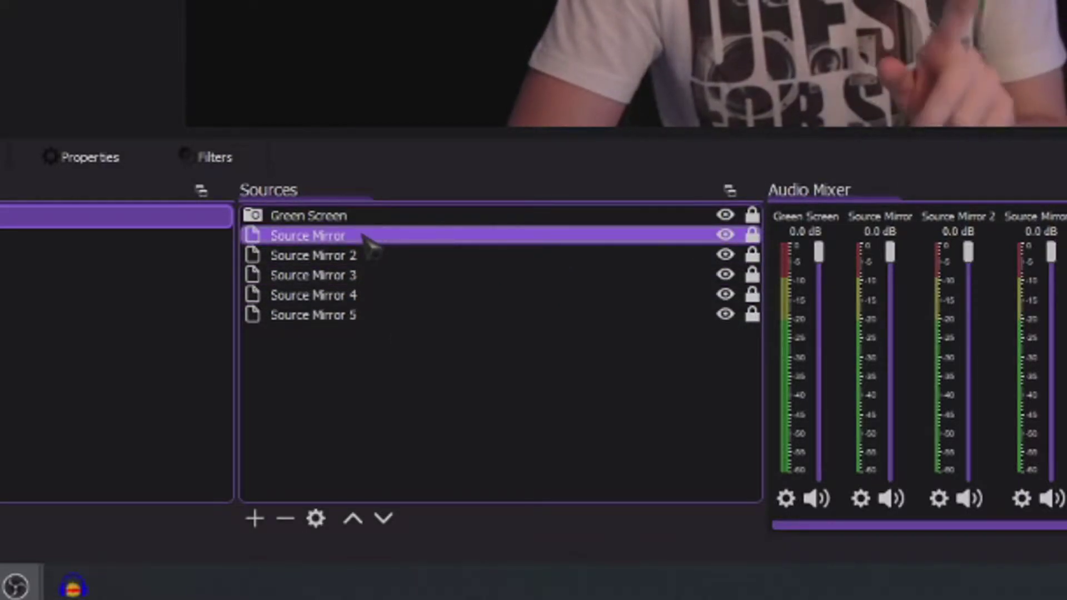
pyautogui.rightClick(367, 240)
pyautogui.click(422, 192)
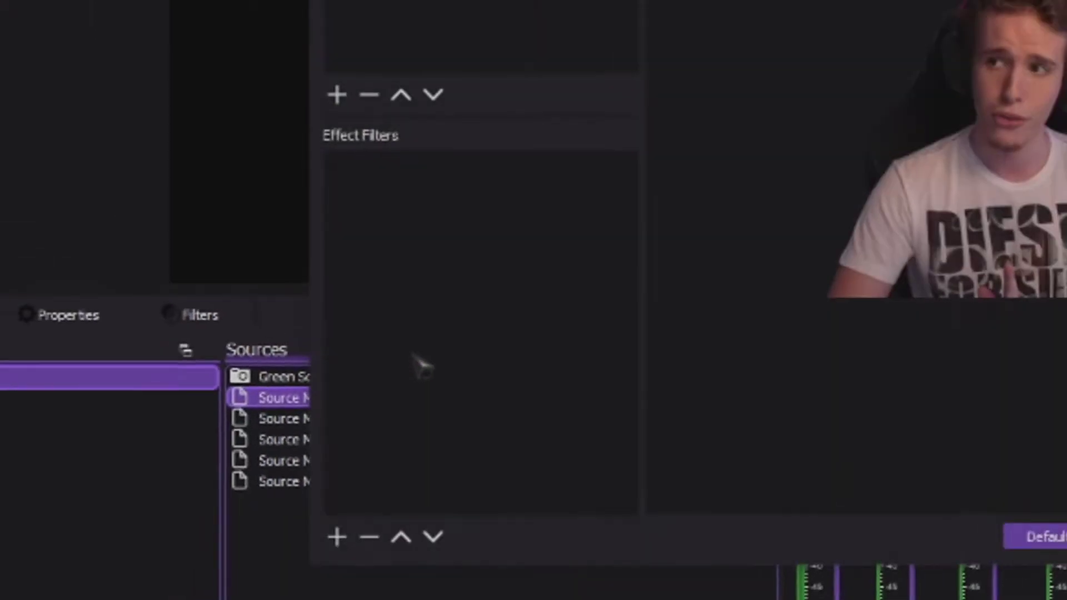
pyautogui.click(339, 538)
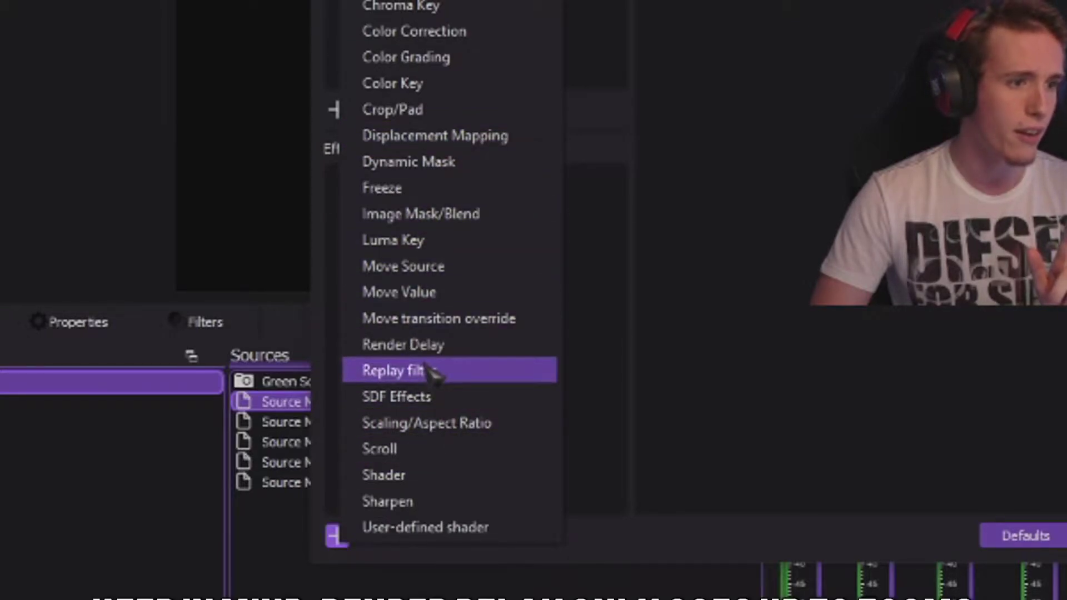
pyautogui.click(435, 345)
pyautogui.click(774, 164)
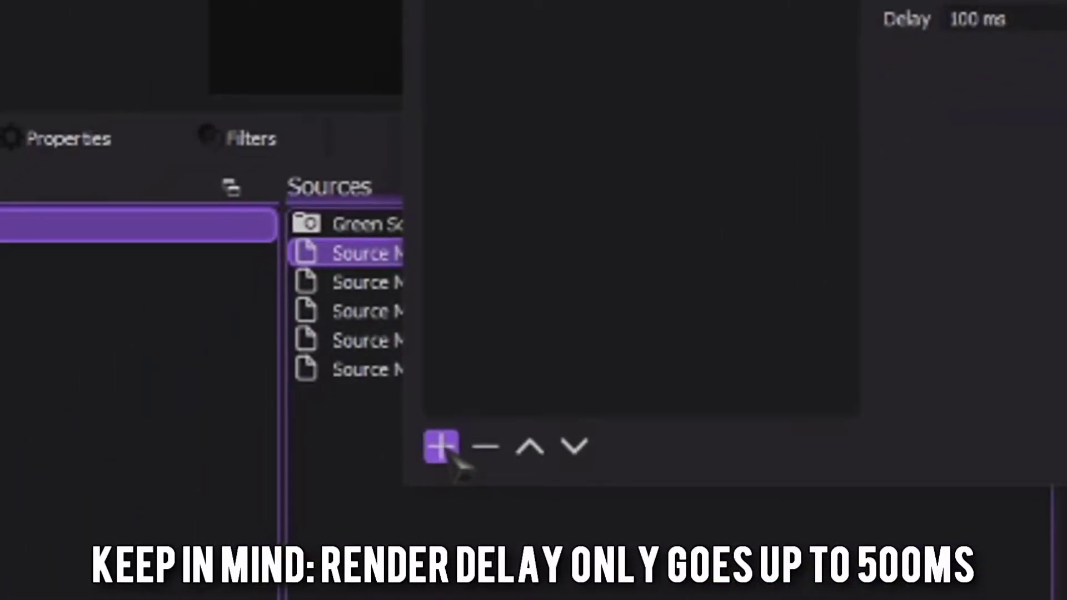
# Step: Add a Color Correction filter to Source Mirror and set its color to red #ff0004
pyautogui.click(448, 451)
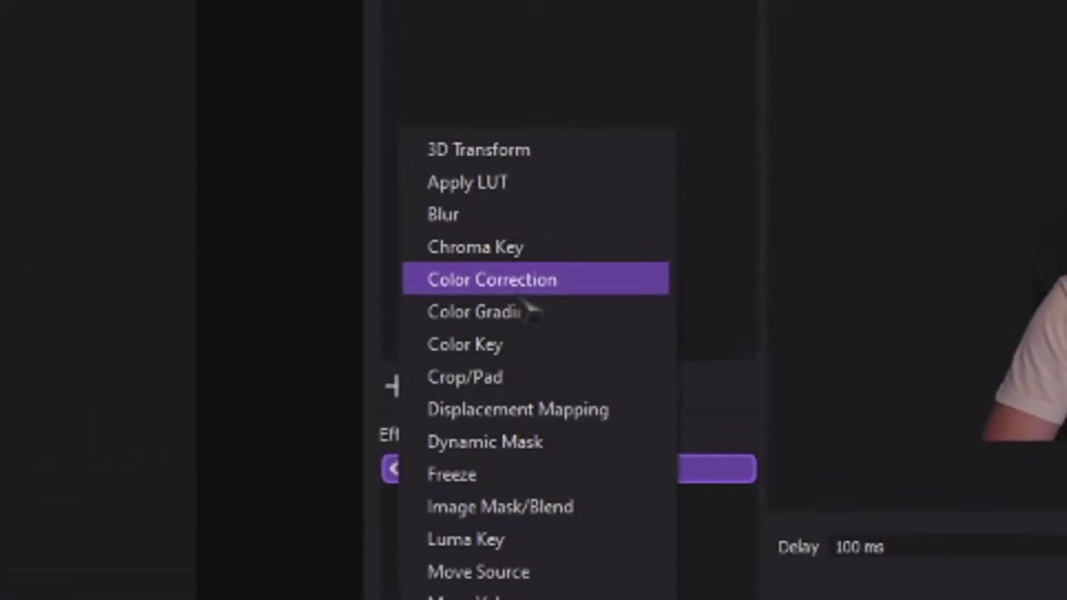
pyautogui.click(520, 281)
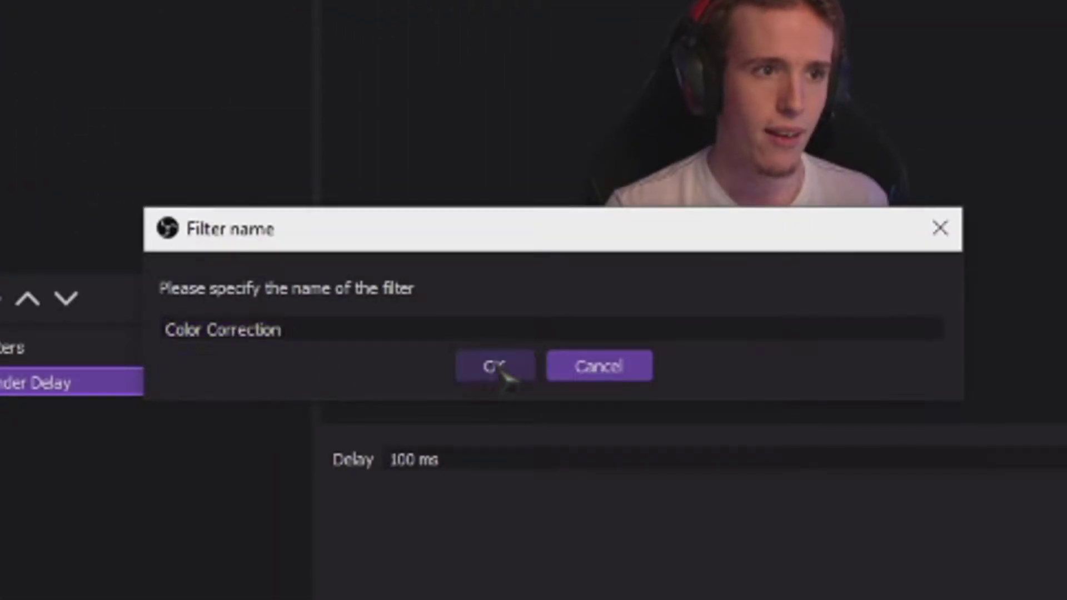
pyautogui.click(497, 368)
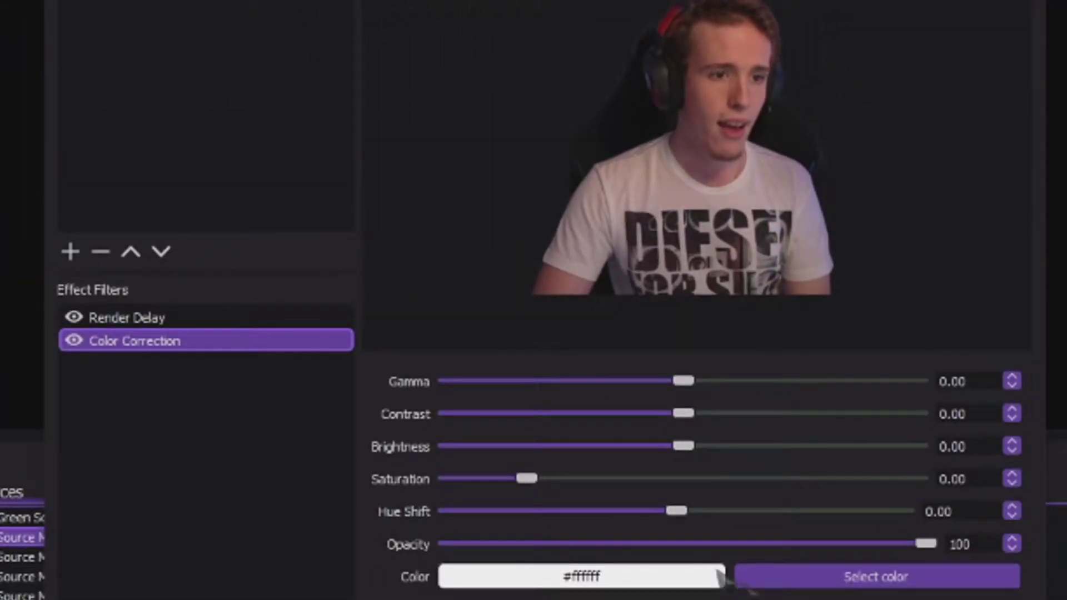
pyautogui.click(741, 578)
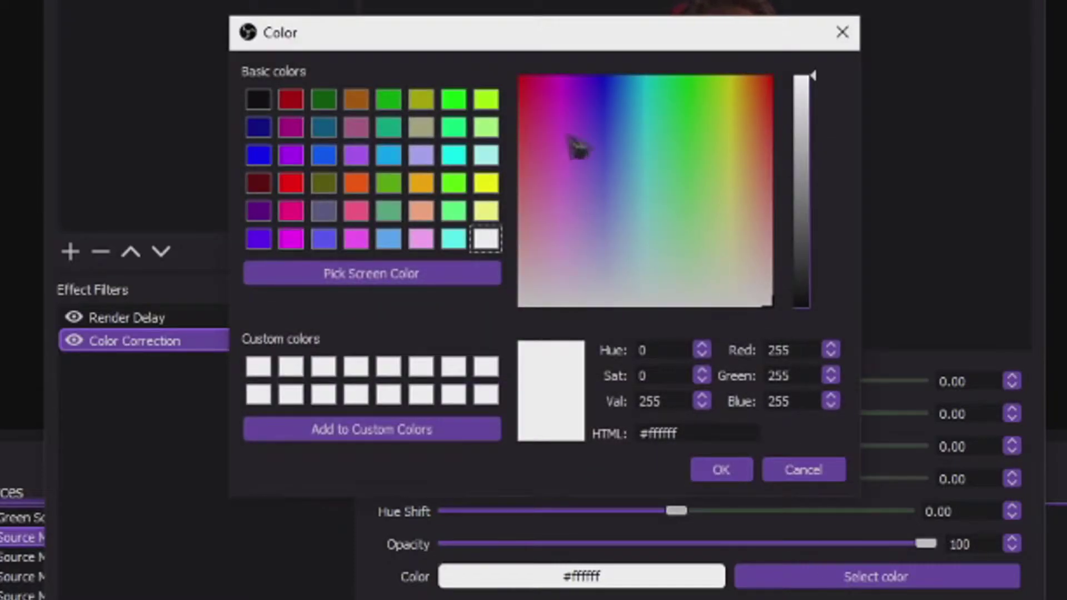
pyautogui.click(722, 470)
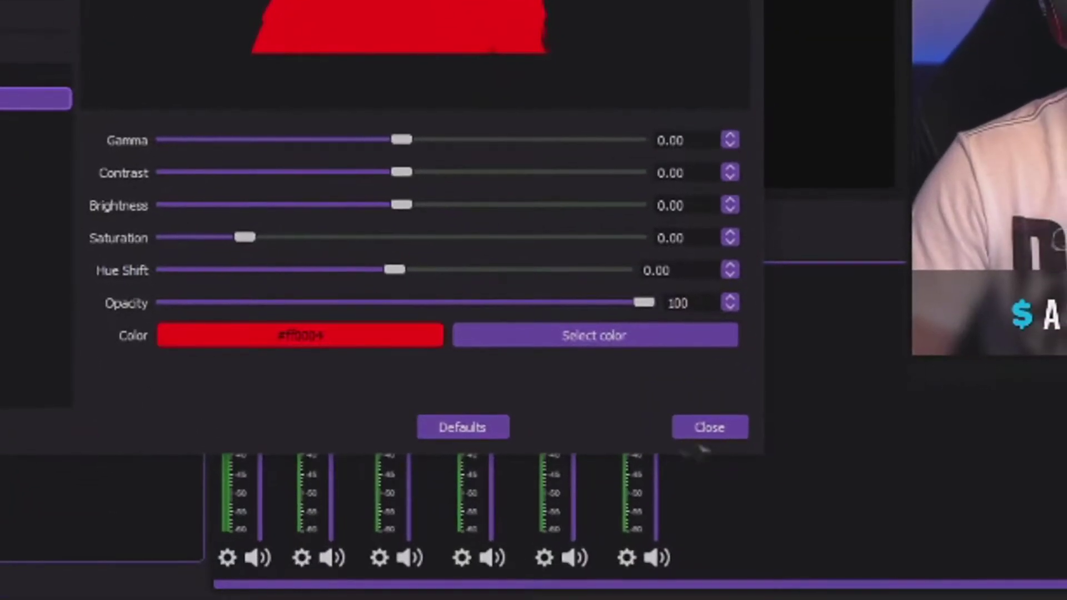
pyautogui.click(990, 599)
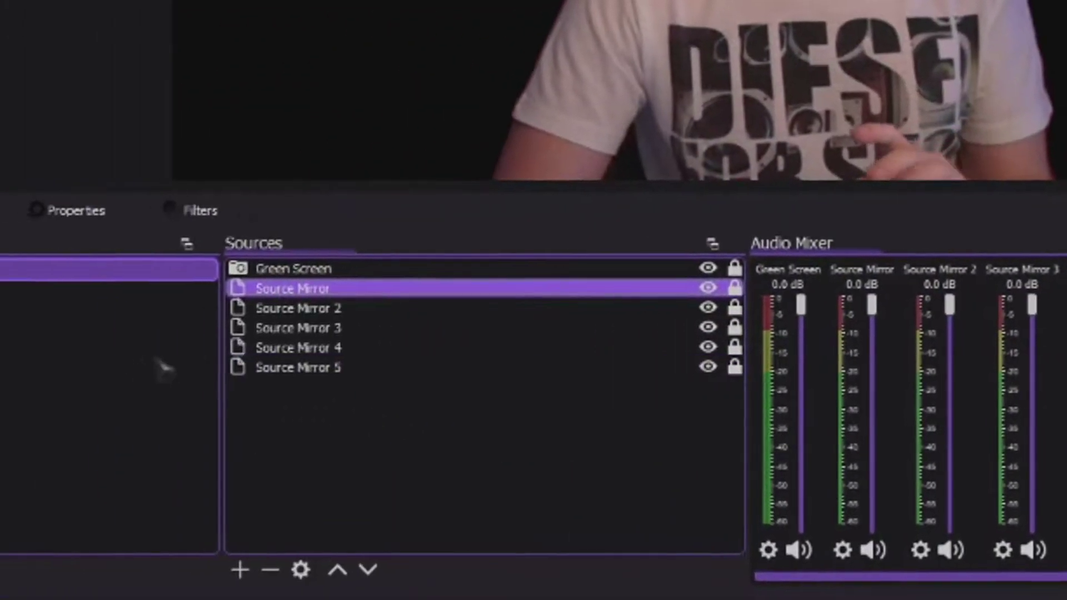
# Step: Copy the filters of Source Mirror and paste them onto Source Mirror 2
pyautogui.rightClick(303, 293)
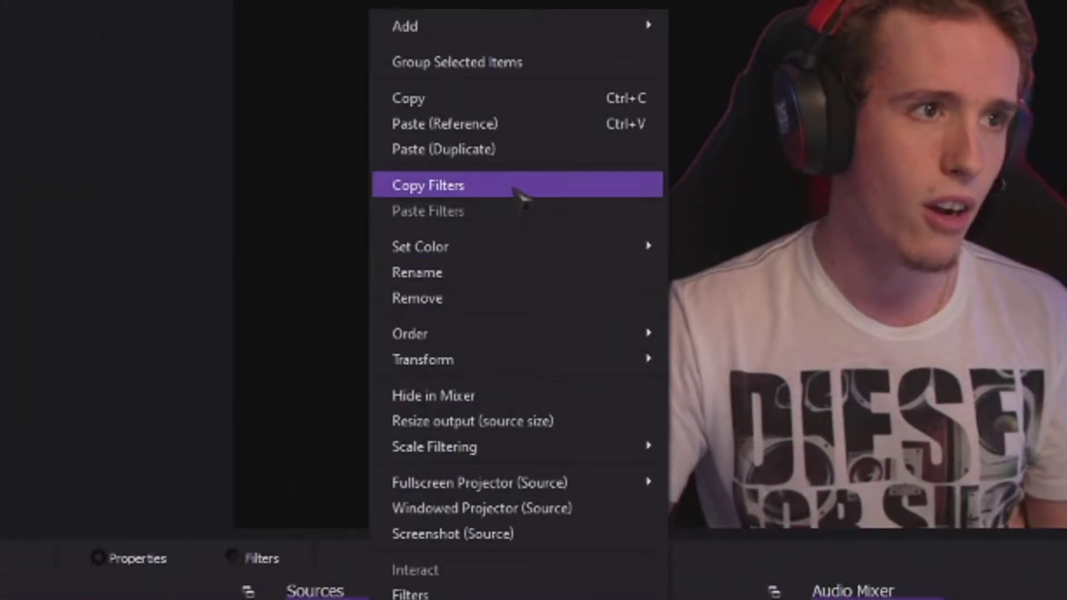
pyautogui.click(519, 195)
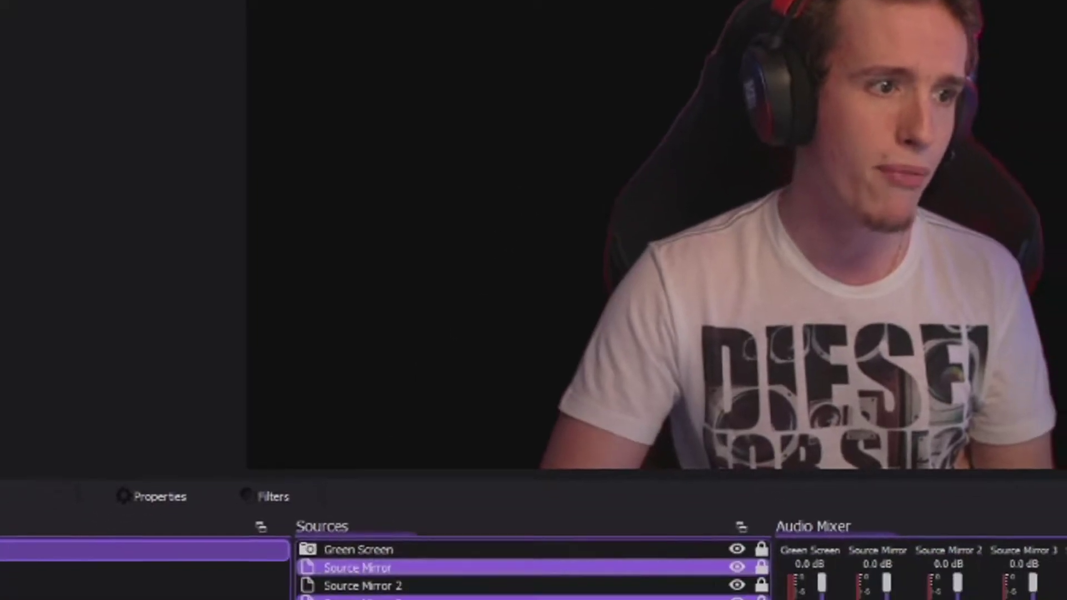
pyautogui.click(388, 585)
pyautogui.rightClick(402, 586)
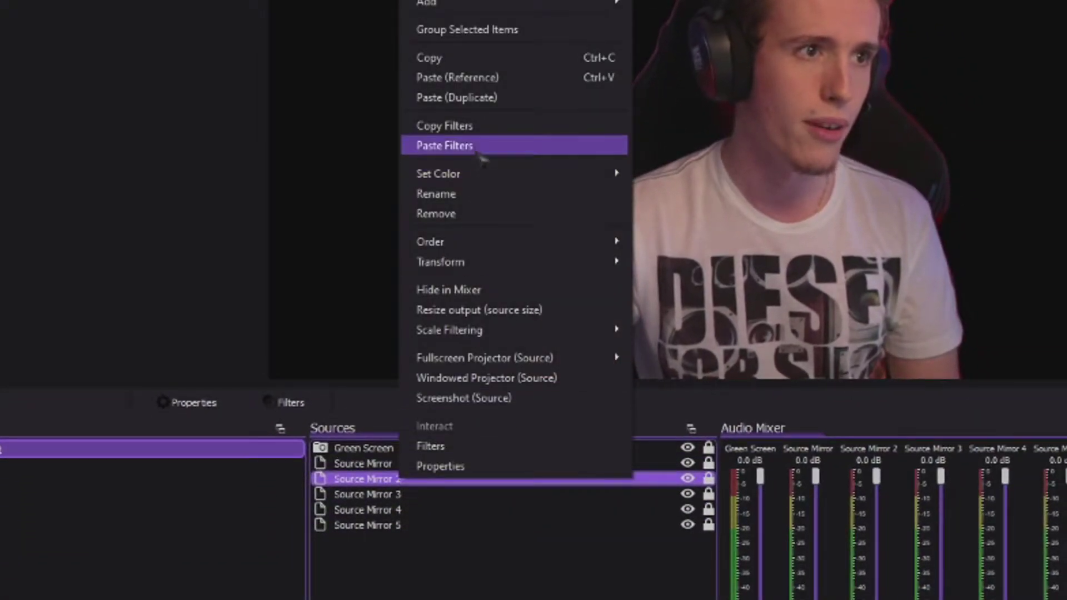
pyautogui.click(480, 150)
# Step: Set Source Mirror 2's render delay to 200 ms and its color correction color to magenta #ff00f2
pyautogui.rightClick(397, 476)
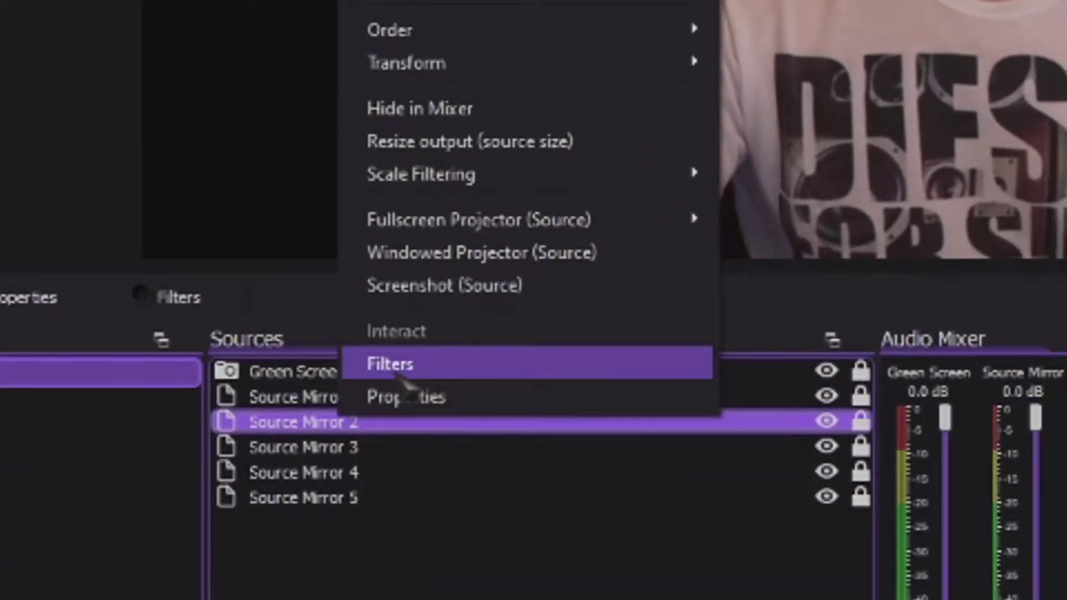
pyautogui.click(396, 375)
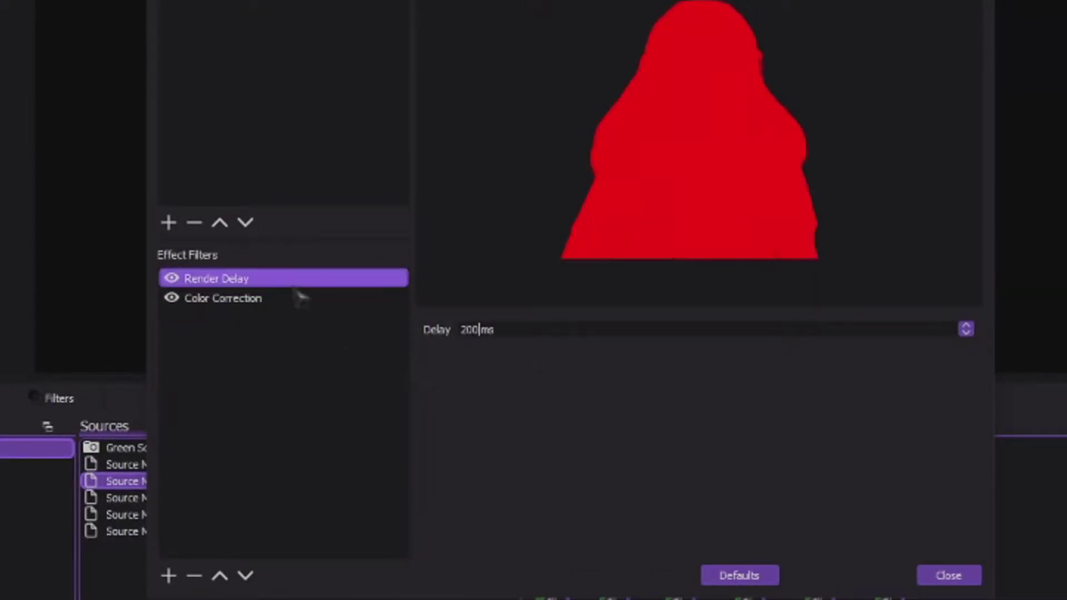
pyautogui.click(274, 303)
pyautogui.click(780, 498)
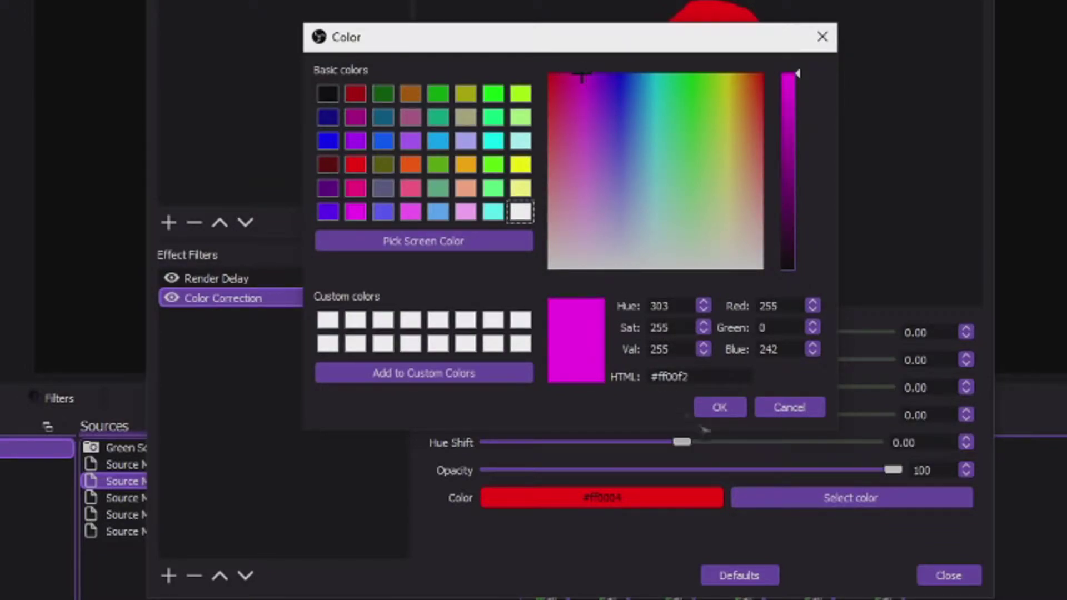
pyautogui.click(721, 408)
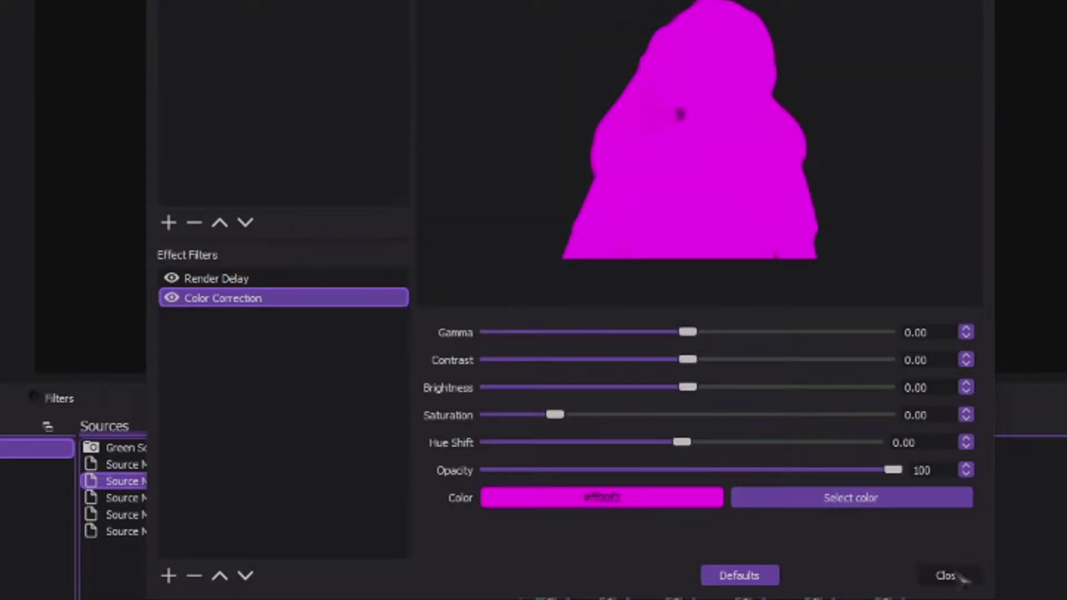
pyautogui.click(963, 578)
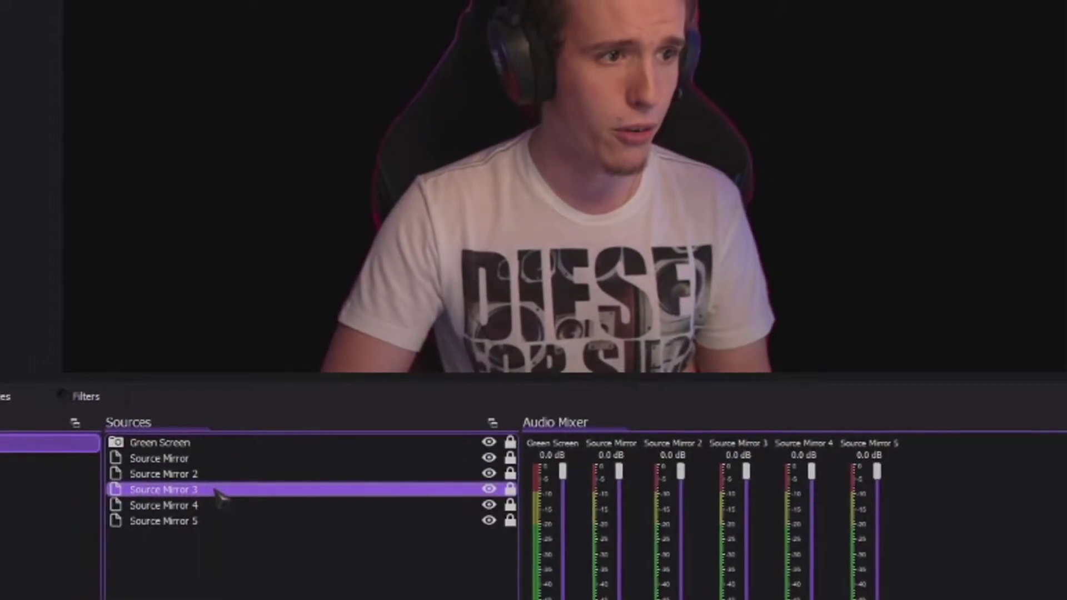
# Step: Paste the copied filters onto Source Mirror 3 and set its render delay to 300 ms
pyautogui.rightClick(218, 494)
pyautogui.click(301, 159)
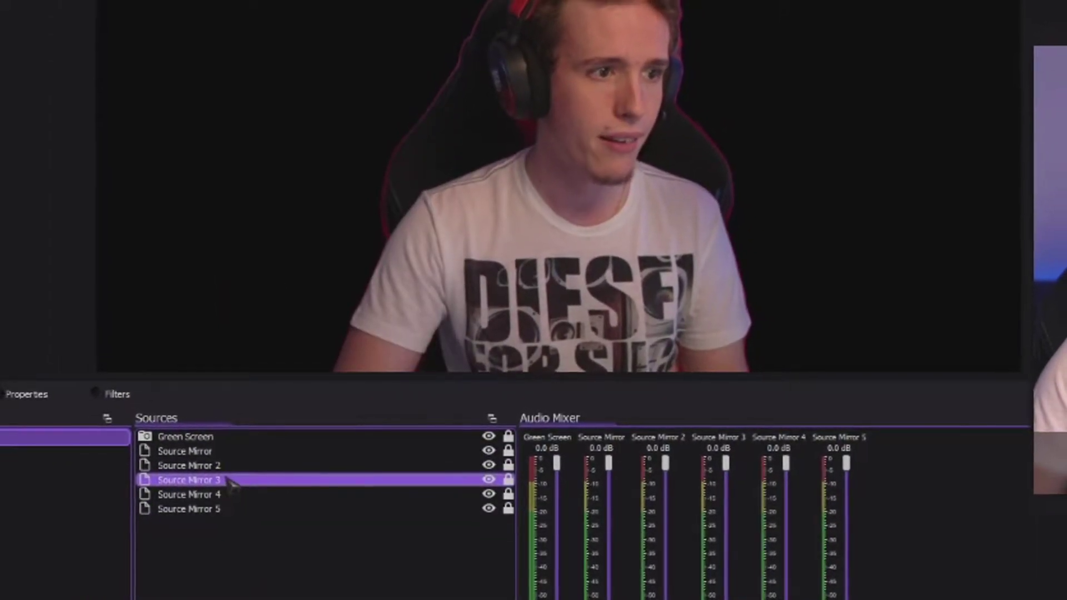
pyautogui.rightClick(232, 484)
pyautogui.click(261, 443)
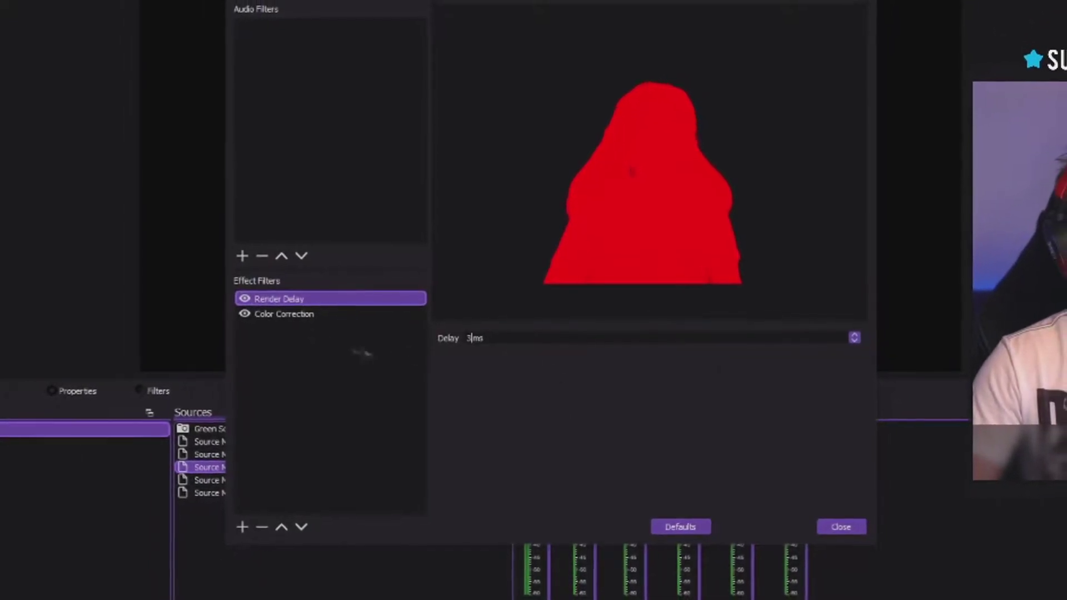
# Step: Set Source Mirror 3's color correction color to blue #0004ff and close its filters
pyautogui.click(284, 314)
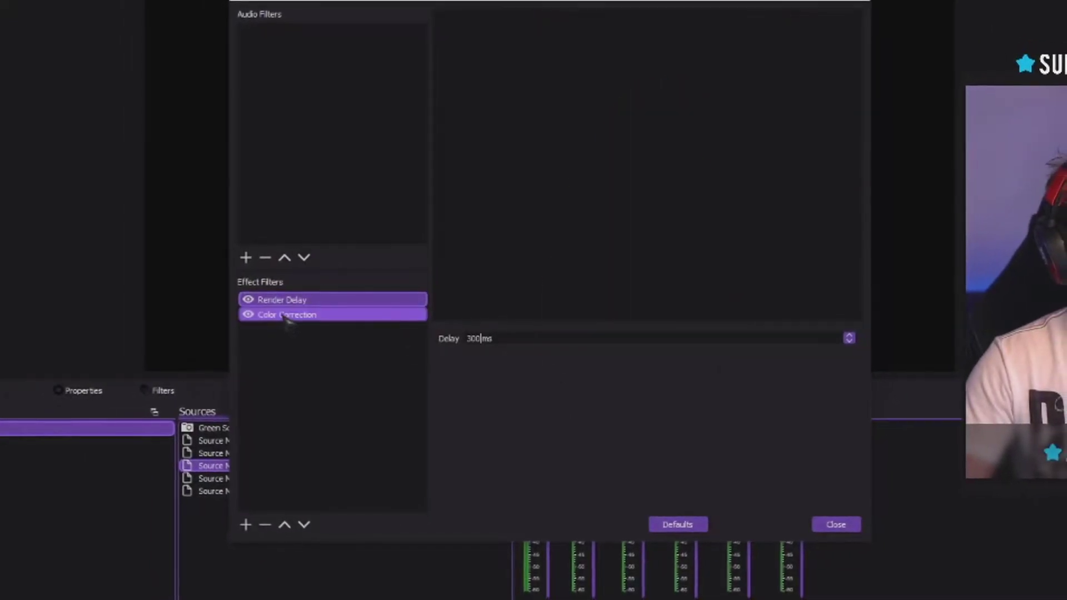
pyautogui.click(766, 467)
pyautogui.click(589, 180)
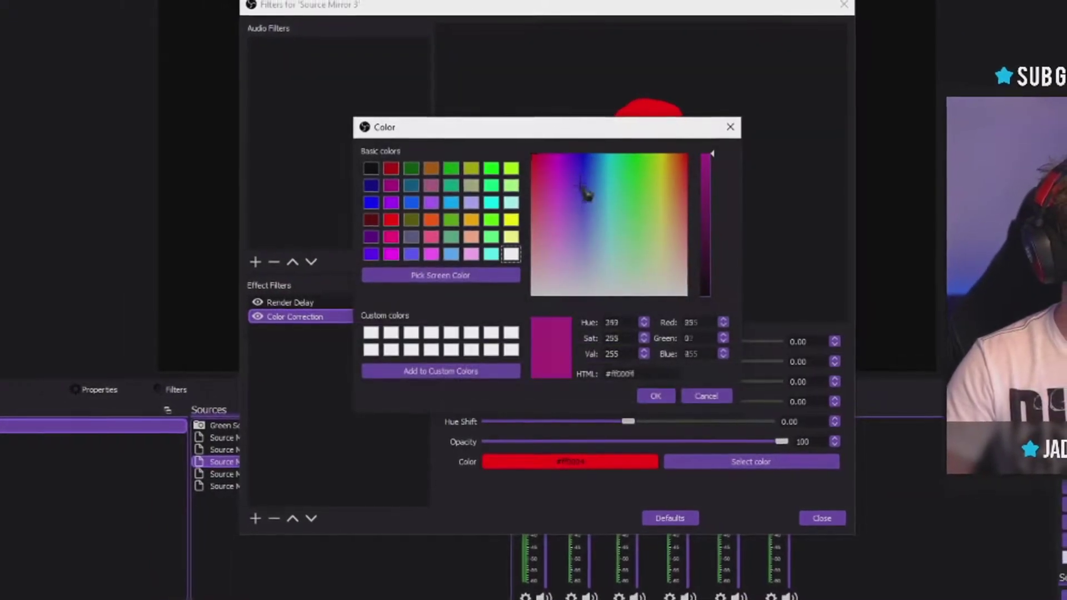
pyautogui.click(584, 161)
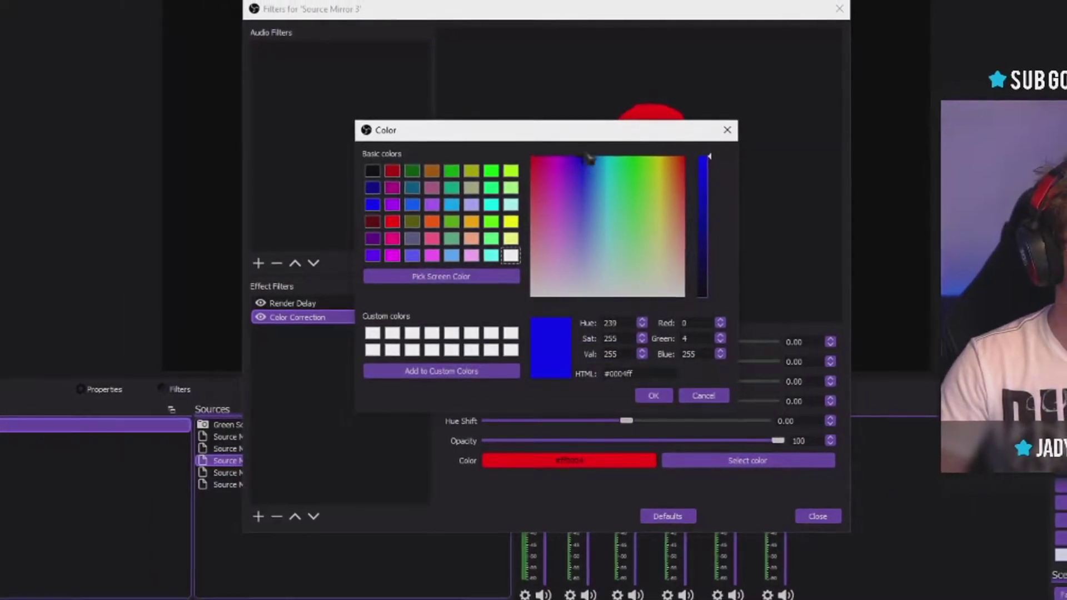
pyautogui.click(656, 395)
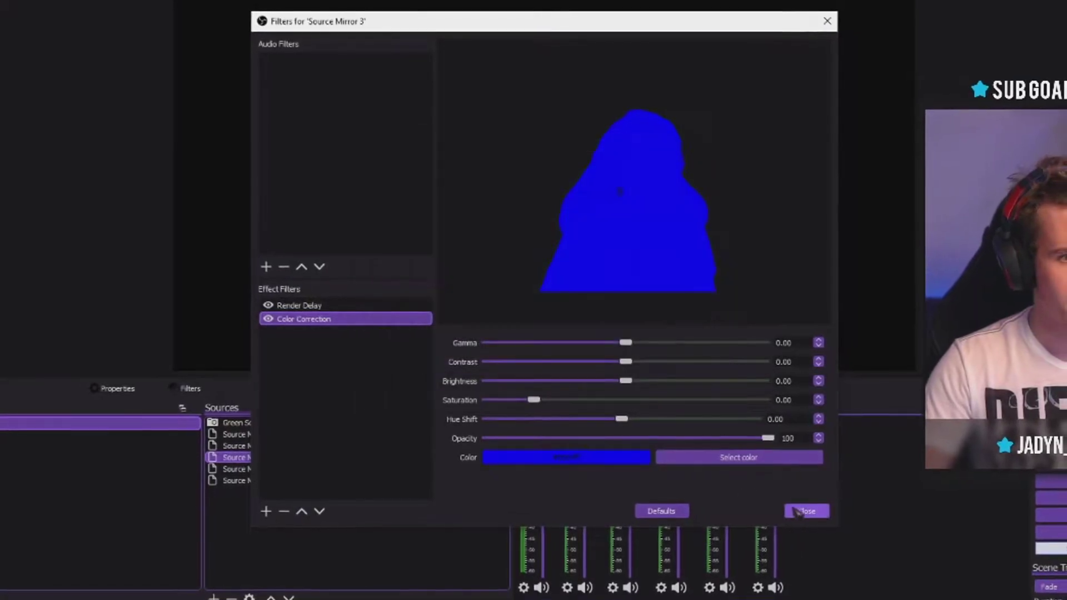
pyautogui.click(804, 511)
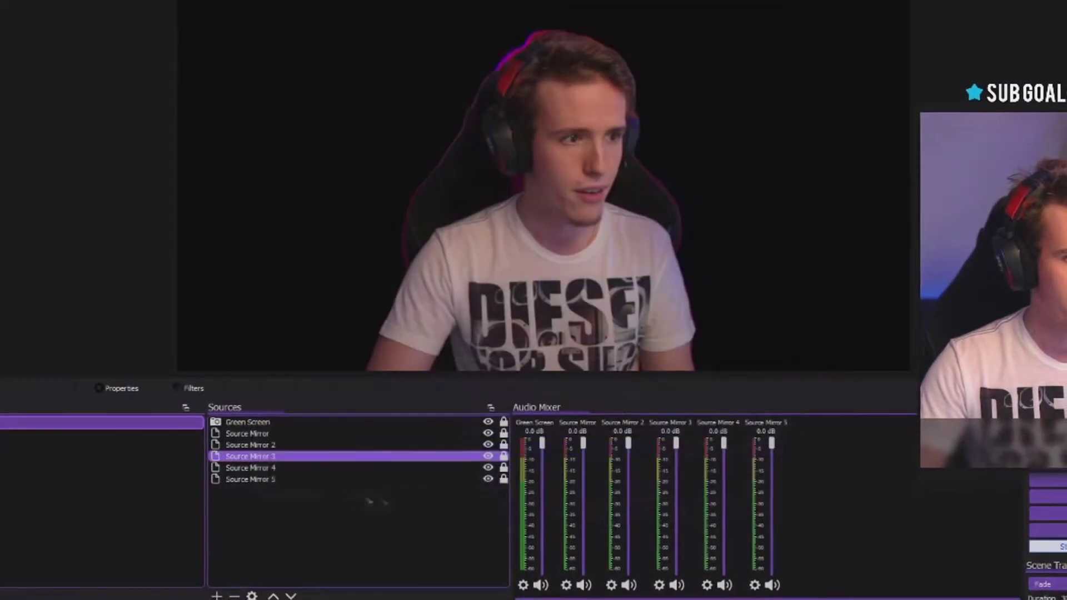
# Step: Paste the copied filters onto Source Mirror 4 and set its color correction color to turquoise green #00ffb3
pyautogui.rightClick(263, 468)
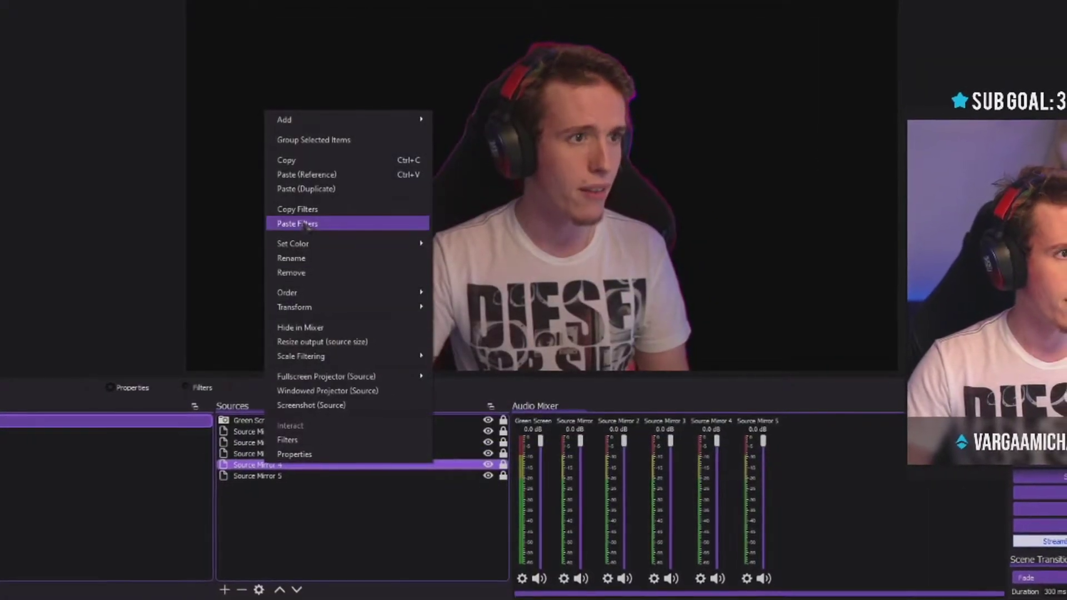
pyautogui.click(306, 224)
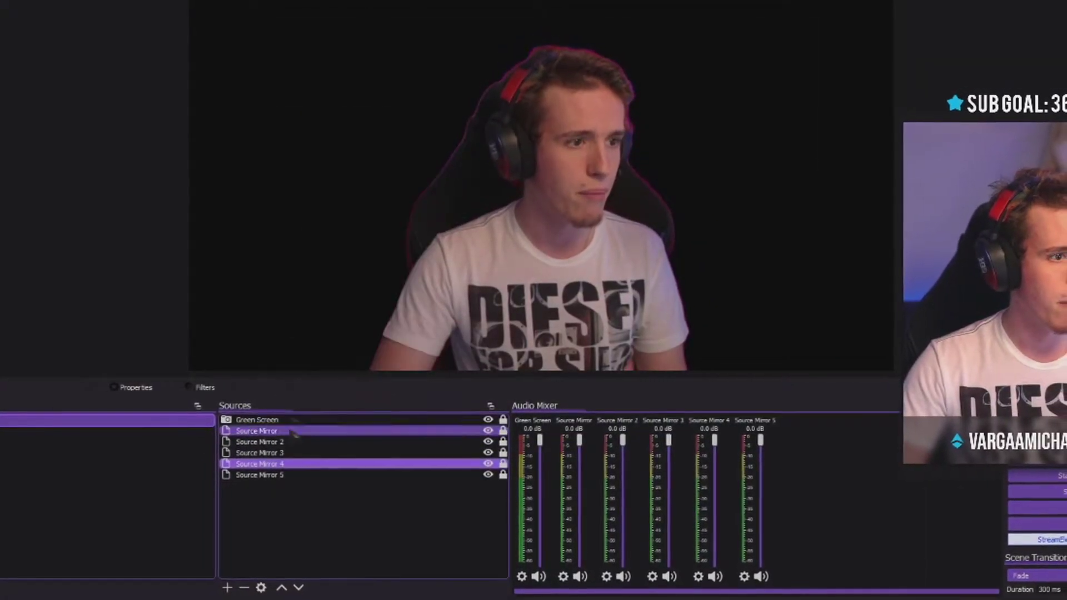
pyautogui.rightClick(298, 464)
pyautogui.click(325, 434)
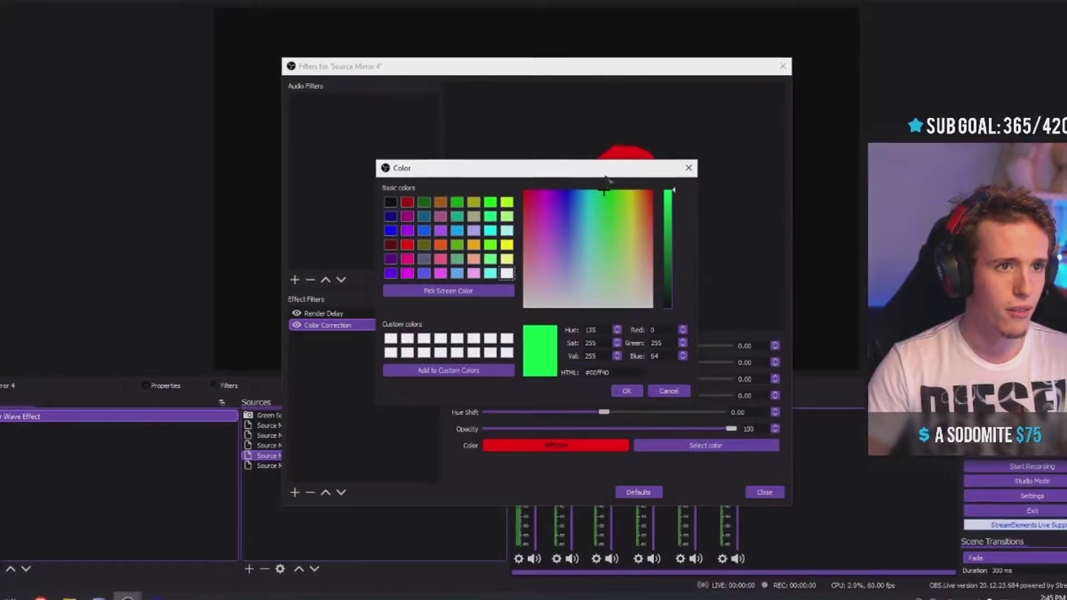
pyautogui.click(624, 391)
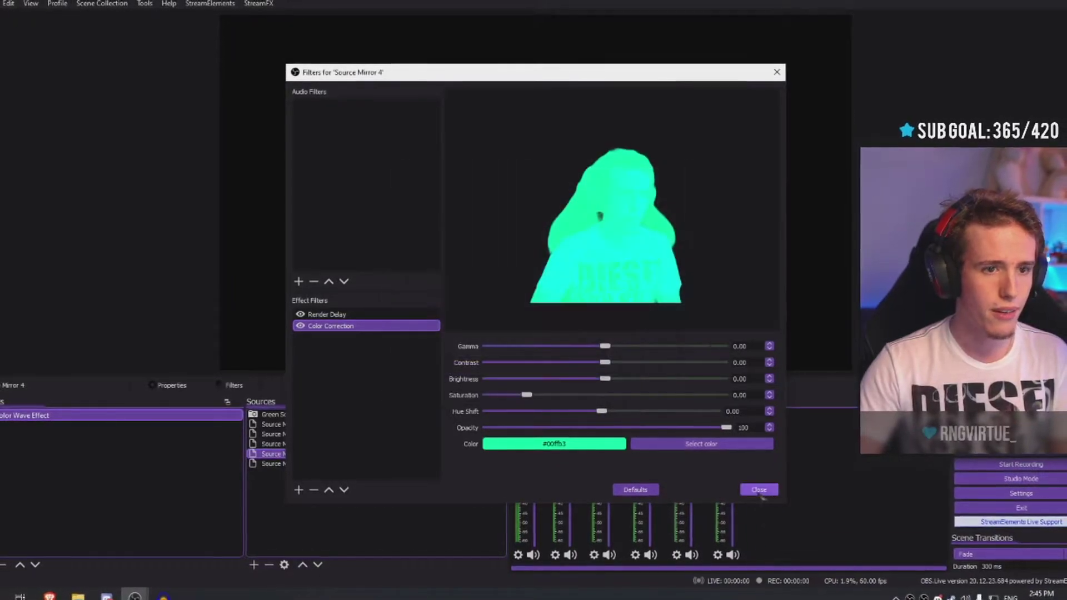
pyautogui.press('Escape')
# Step: Paste the copied filters onto Source Mirror 5 and set its color correction color to lime green #53ff00
pyautogui.click(303, 463)
pyautogui.rightClick(303, 463)
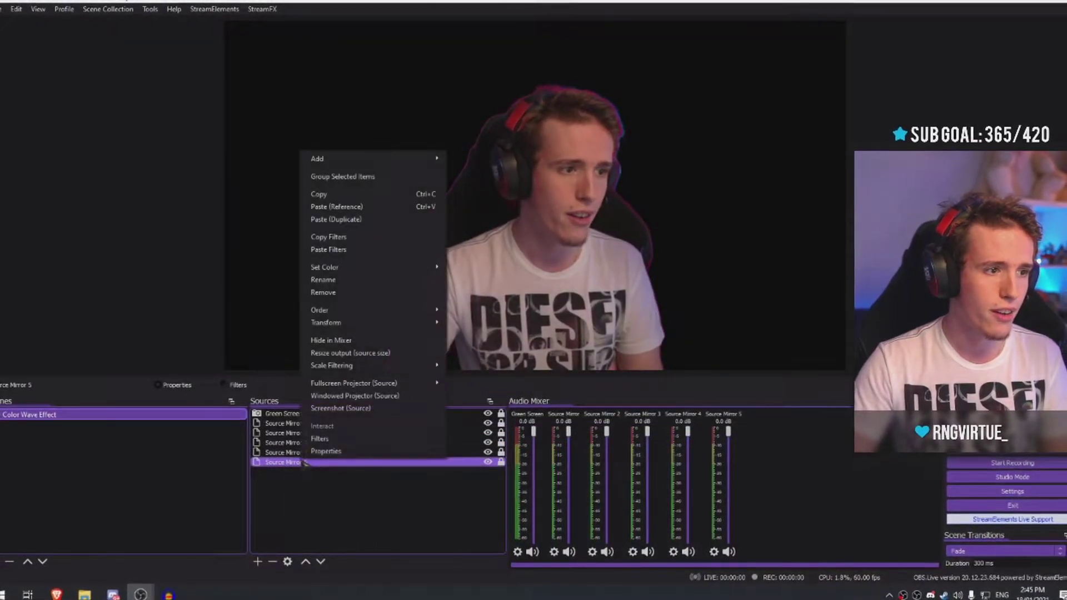
pyautogui.click(344, 251)
pyautogui.rightClick(305, 461)
pyautogui.click(323, 437)
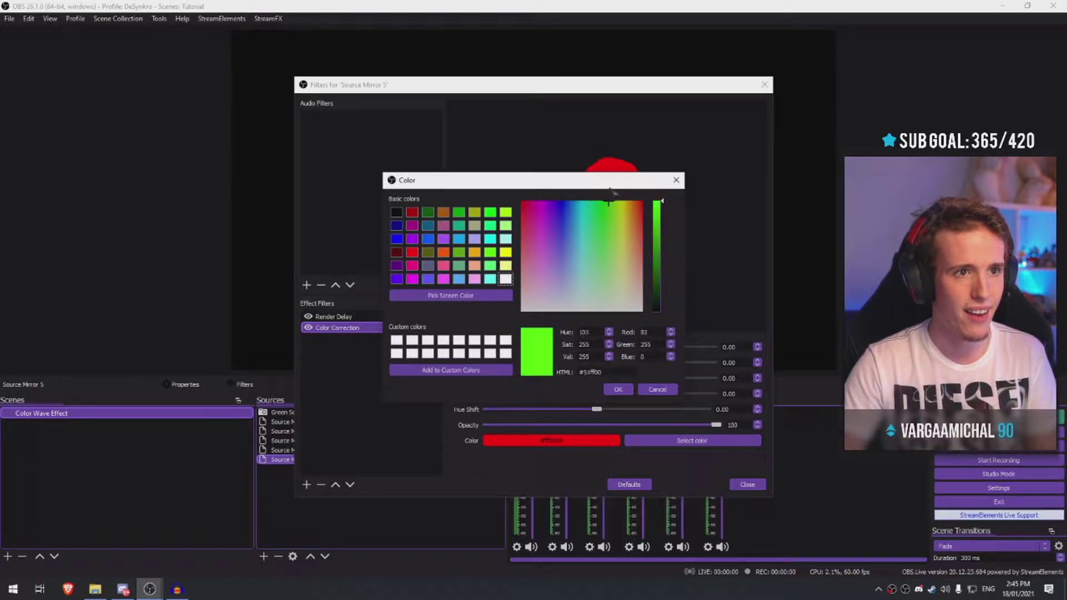
pyautogui.click(744, 486)
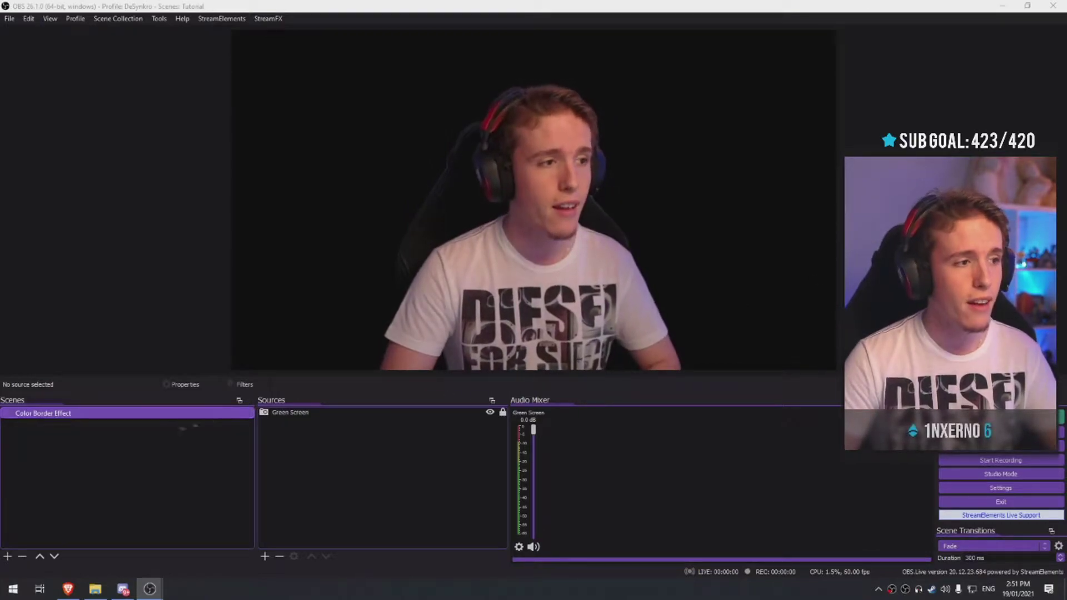
# Step: Add a Source Mirror to the Color Border Effect scene with Green Screen as its mirrored source
pyautogui.click(320, 413)
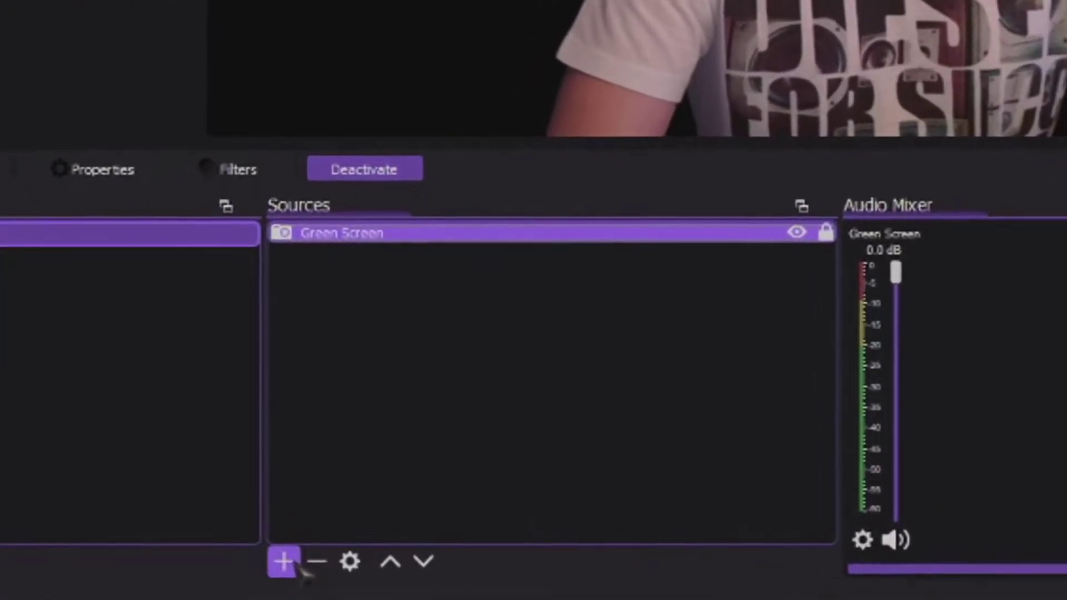
pyautogui.click(264, 557)
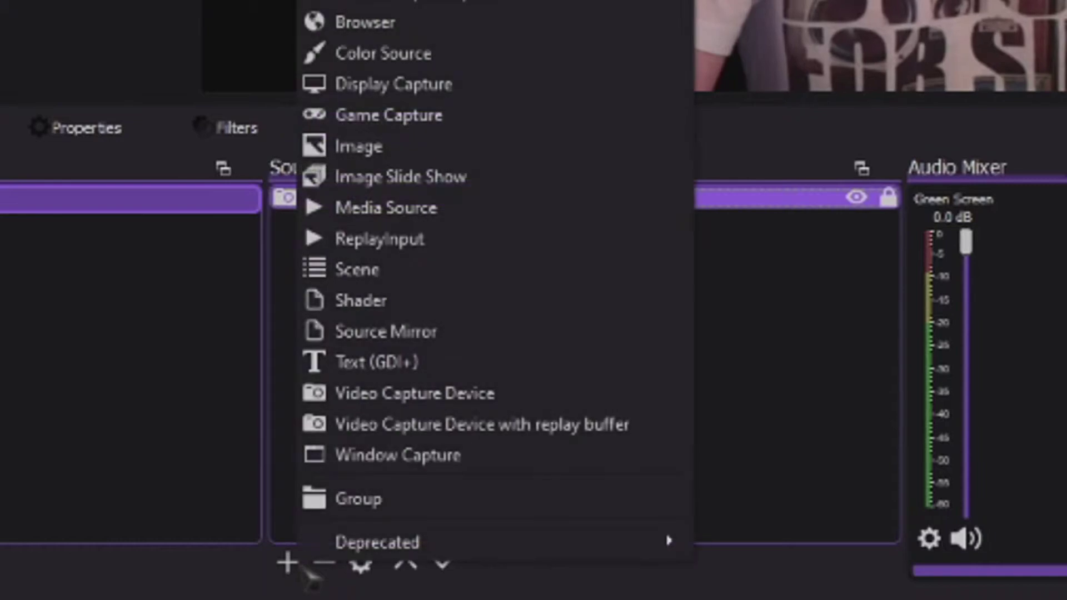
pyautogui.click(394, 332)
pyautogui.click(617, 500)
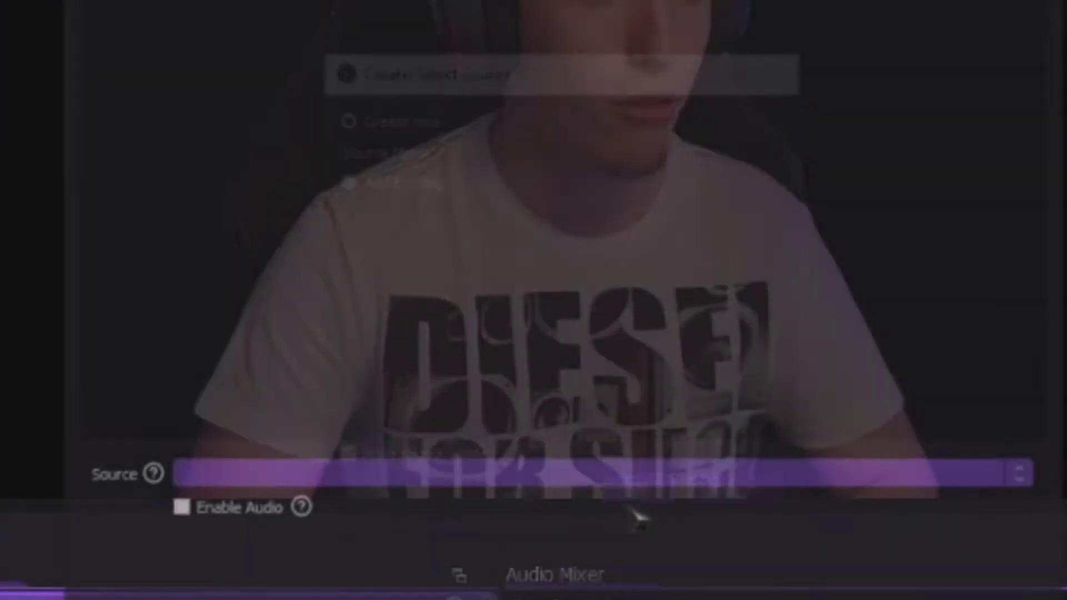
pyautogui.click(439, 421)
pyautogui.click(392, 445)
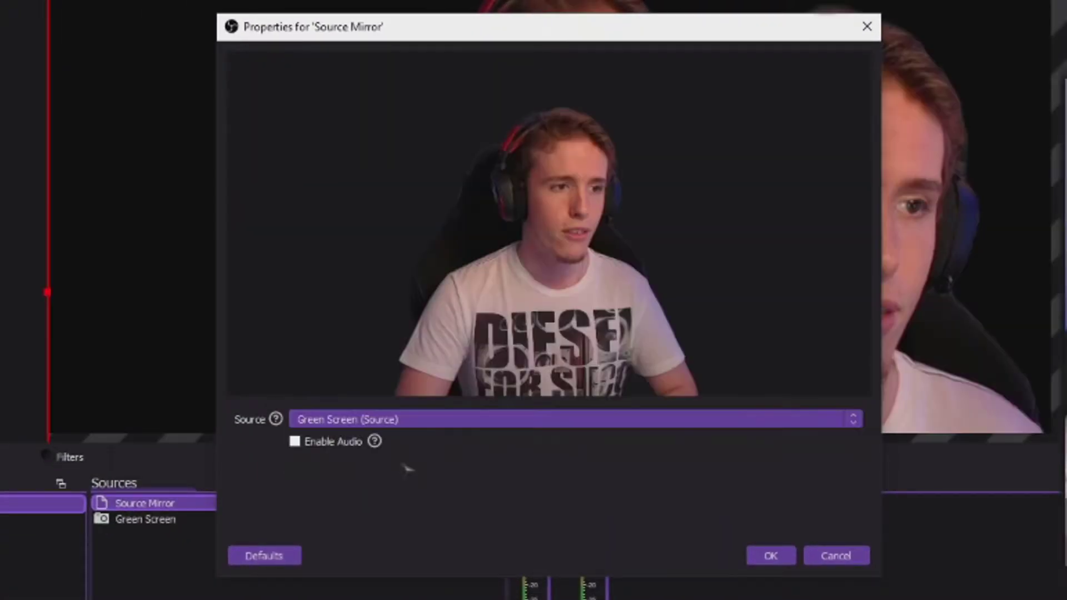
pyautogui.click(769, 555)
# Step: Scale Source Mirror to fill the canvas, then order it below Green Screen and lock it
pyautogui.moveTo(83, 12); pyautogui.dragTo(302, 74)
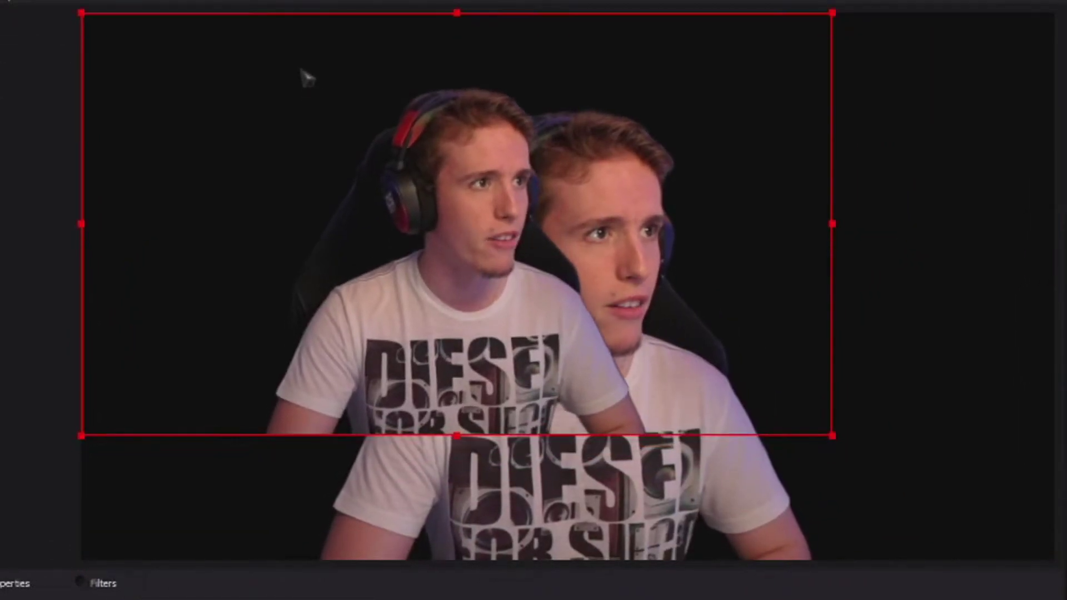
pyautogui.moveTo(823, 431); pyautogui.dragTo(1054, 558)
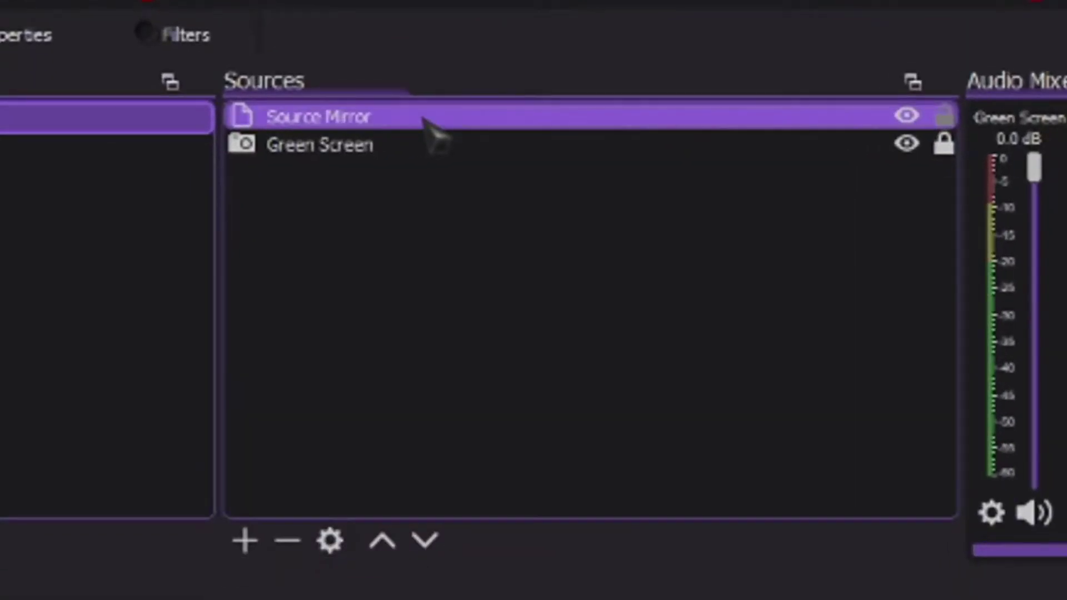
pyautogui.moveTo(428, 125); pyautogui.dragTo(445, 158)
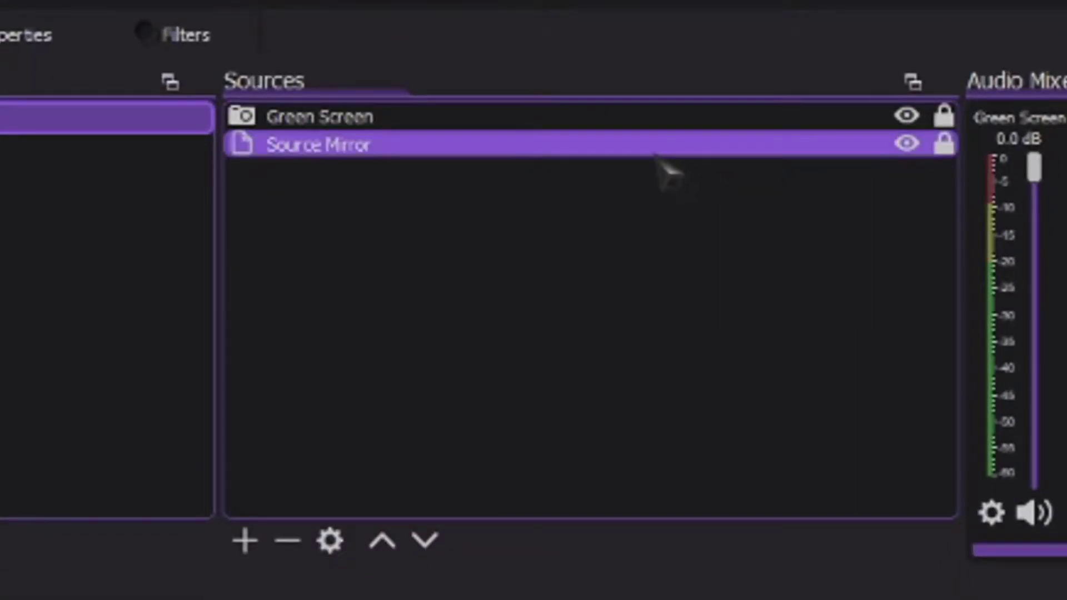
# Step: Create three duplicates of Source Mirror, move each one below Green Screen and the existing mirrors, and lock them
pyautogui.rightClick(664, 148)
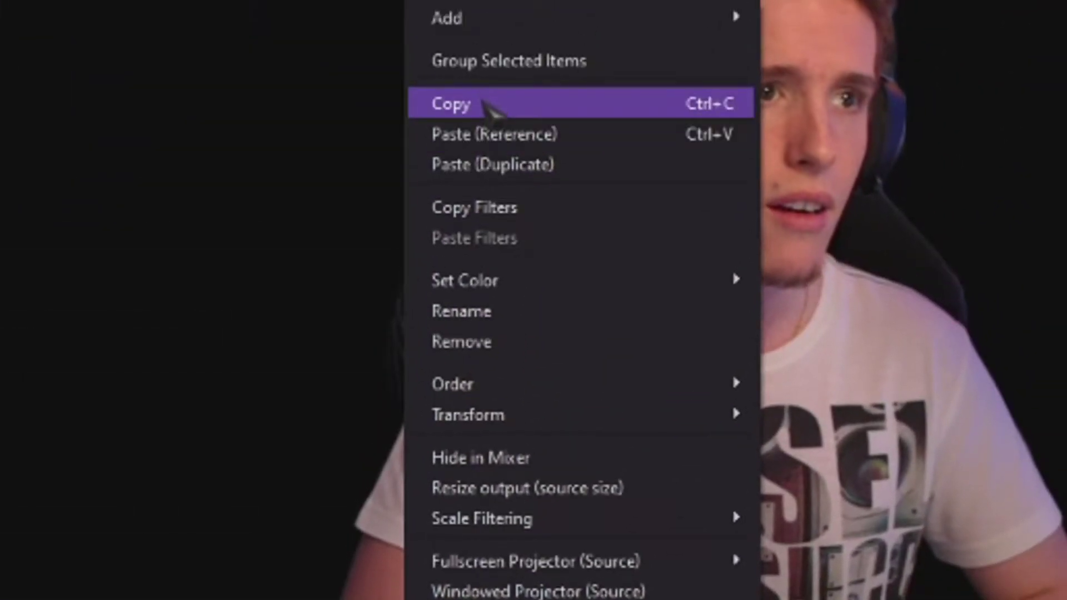
pyautogui.click(489, 109)
pyautogui.rightClick(461, 362)
pyautogui.click(533, 467)
pyautogui.moveTo(311, 268); pyautogui.dragTo(346, 377)
pyautogui.rightClick(443, 419)
pyautogui.click(483, 509)
pyautogui.moveTo(393, 274); pyautogui.dragTo(424, 335)
pyautogui.rightClick(429, 410)
pyautogui.click(483, 508)
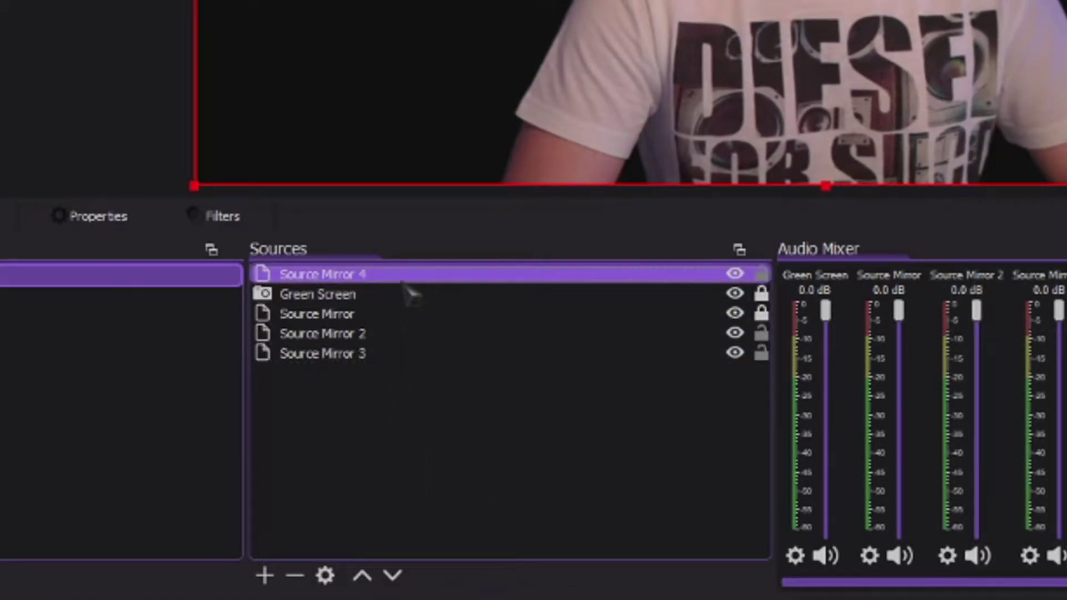
pyautogui.moveTo(410, 289); pyautogui.dragTo(528, 352)
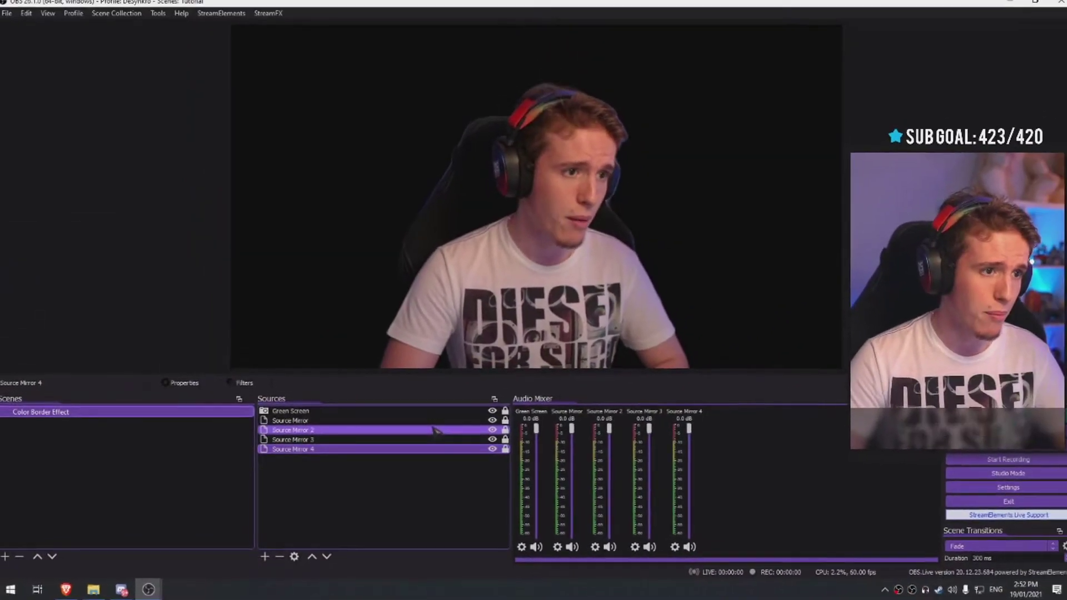
# Step: Add a Color Correction effect filter with its default name to Source Mirror
pyautogui.click(429, 421)
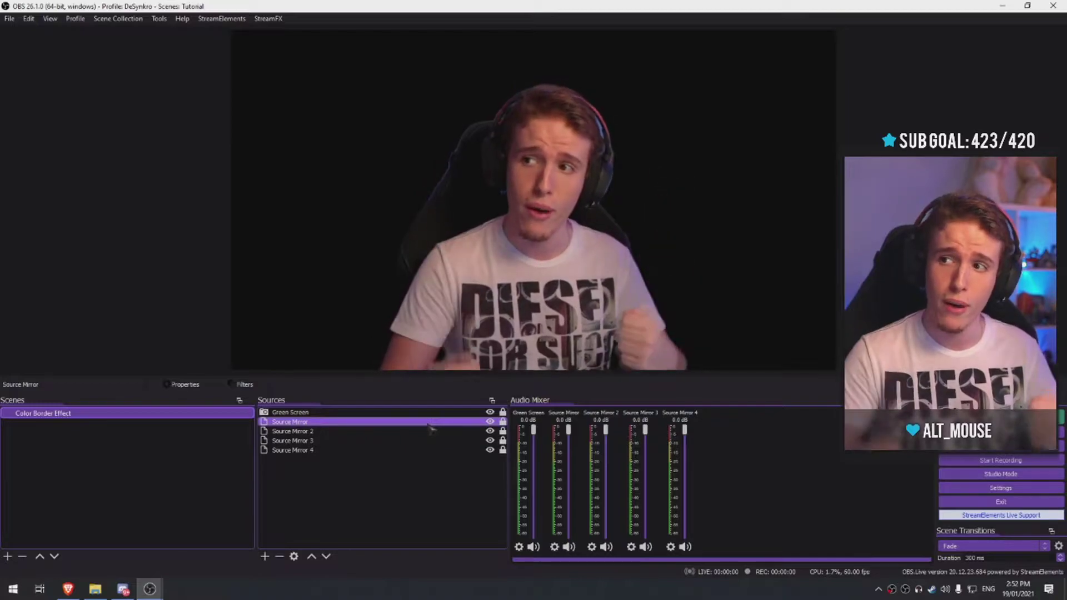
pyautogui.keyDown('ctrl'); pyautogui.click(393, 413); pyautogui.keyUp('ctrl')
pyautogui.click(370, 422)
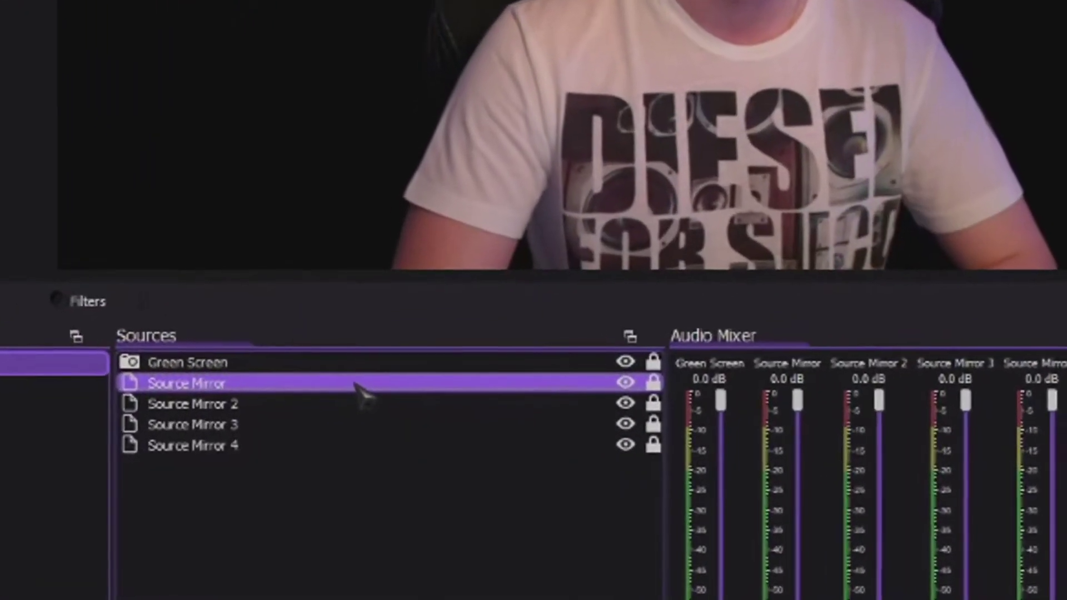
pyautogui.rightClick(366, 423)
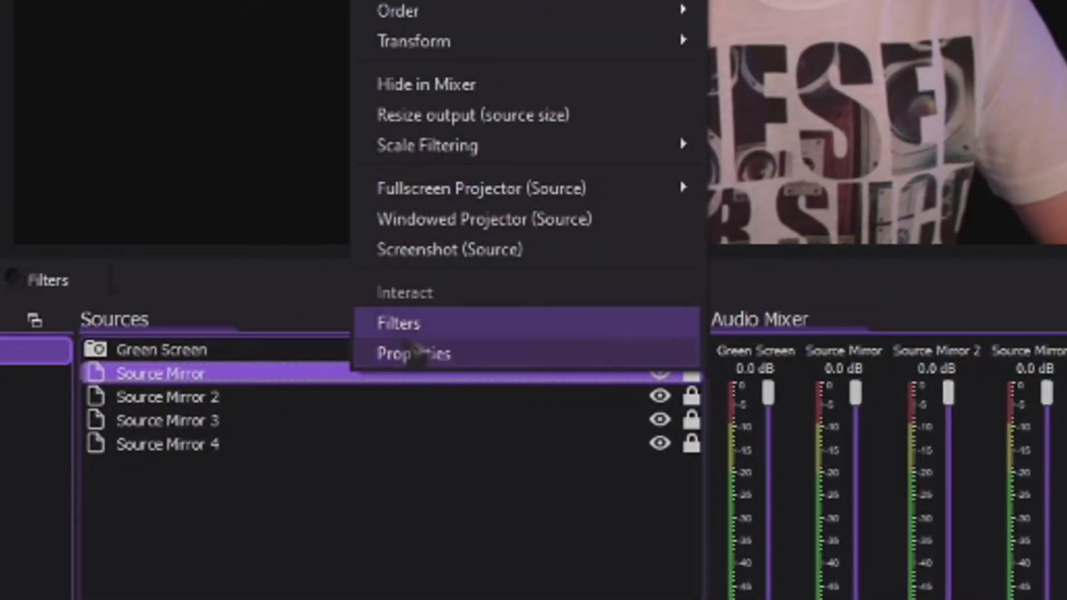
pyautogui.click(411, 328)
pyautogui.click(215, 541)
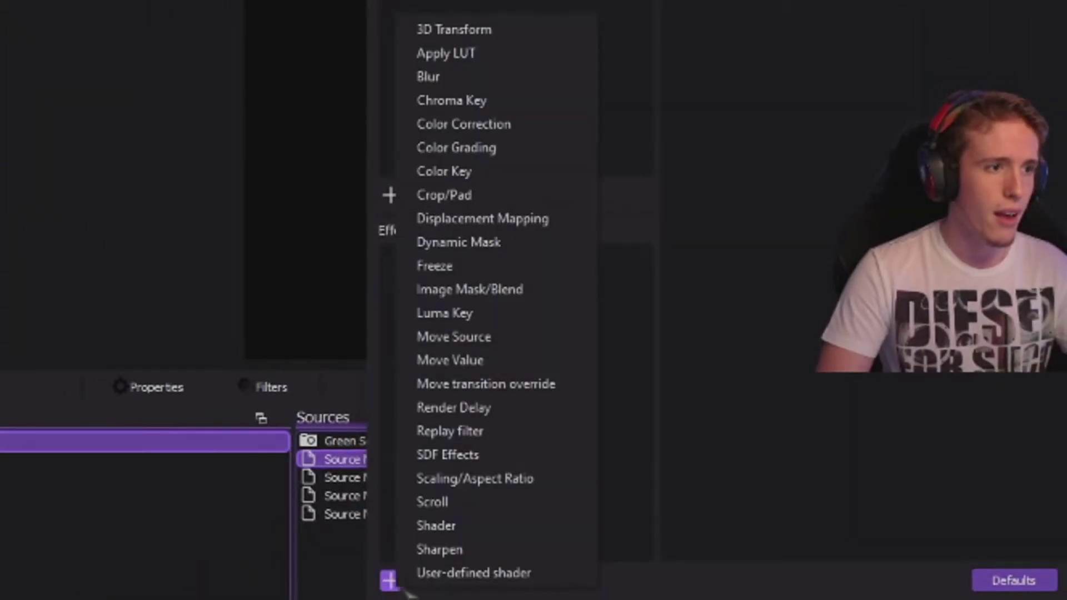
pyautogui.click(489, 124)
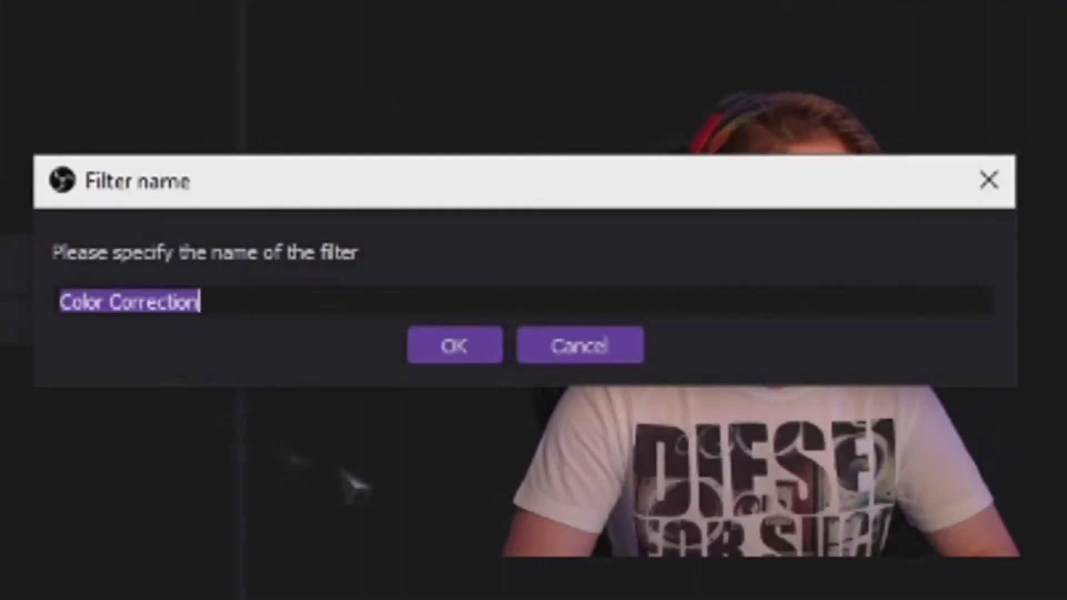
pyautogui.click(465, 349)
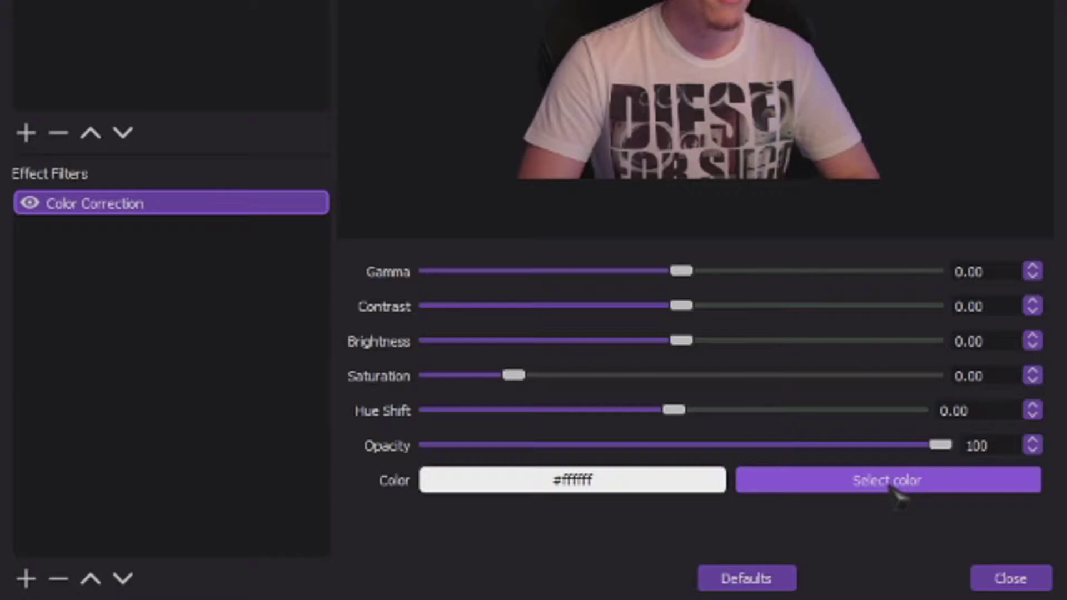
# Step: Apply white #ffffff as the Color Correction color of Source Mirror and close its filters
pyautogui.click(891, 484)
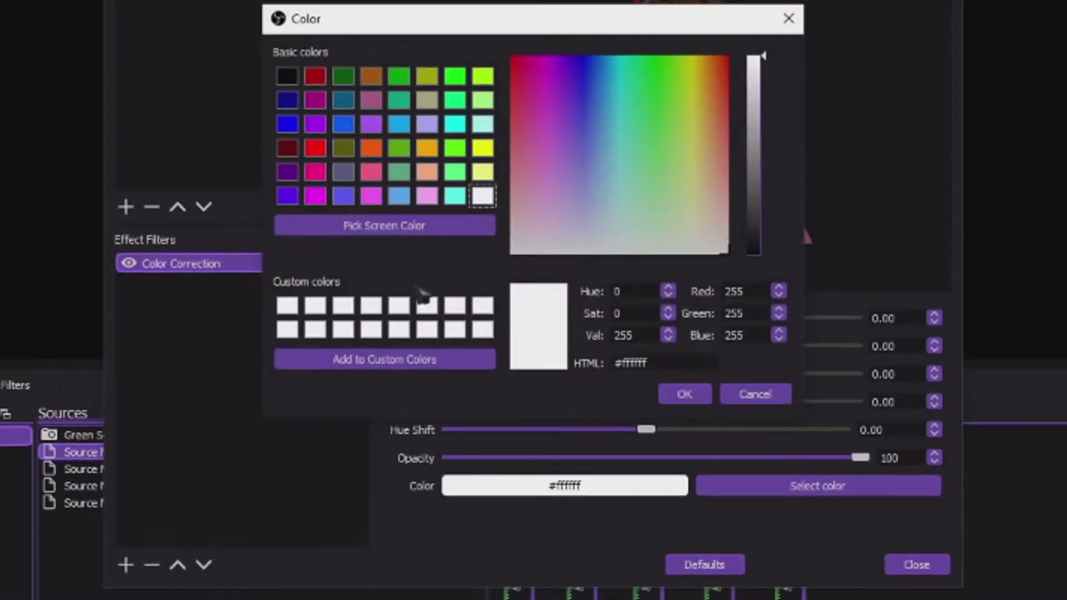
pyautogui.click(684, 394)
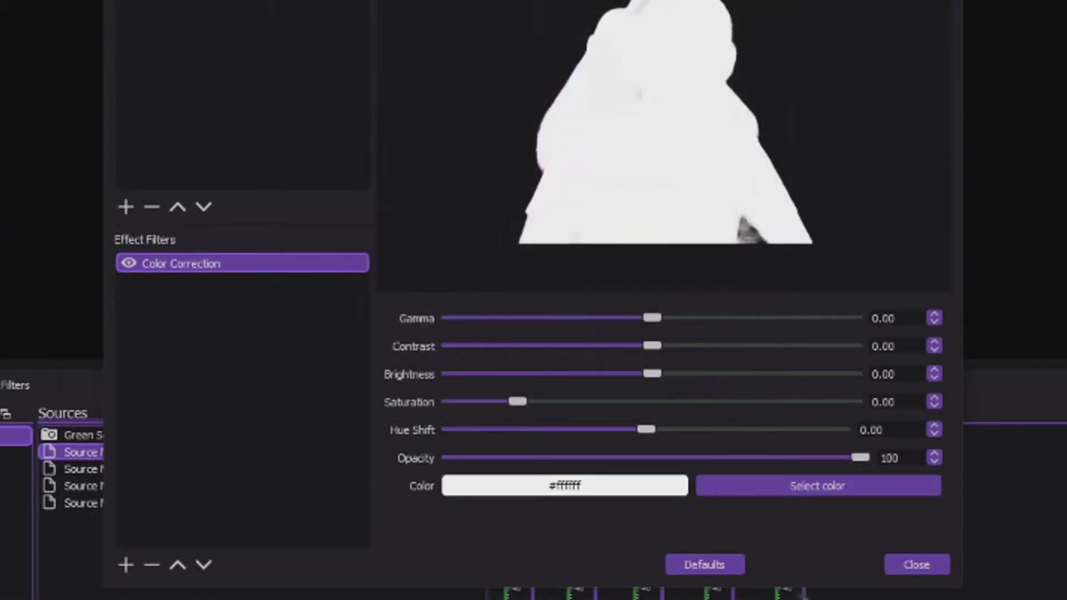
pyautogui.click(917, 570)
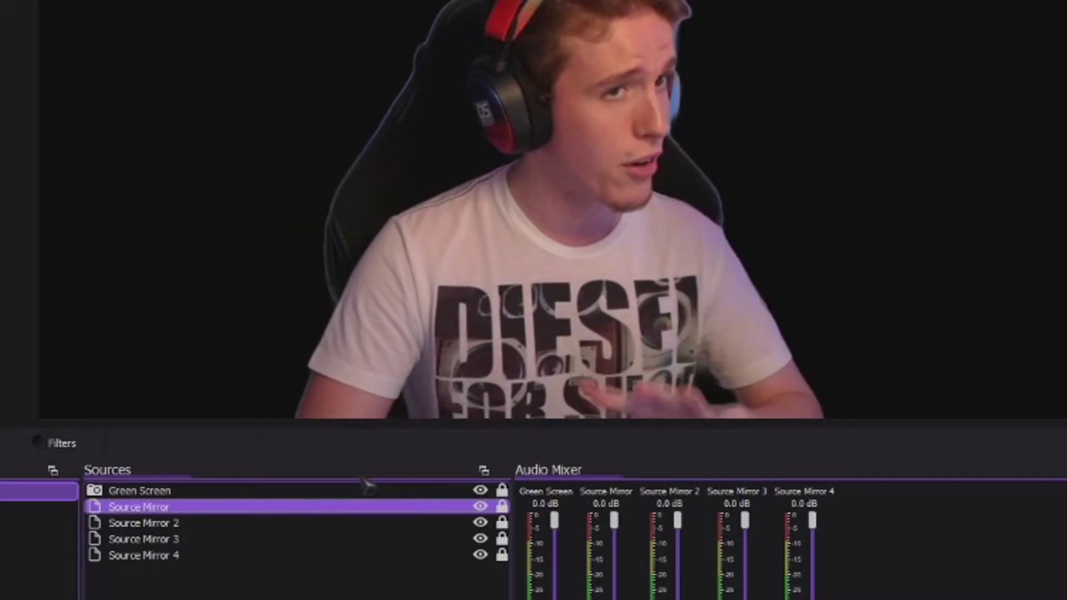
# Step: Offset Source Mirror slightly up and to the right behind Green Screen so it forms a white border on that side
pyautogui.keyDown('ctrl'); pyautogui.click(473, 542); pyautogui.keyUp('ctrl')
pyautogui.keyDown('ctrl'); pyautogui.click(473, 491); pyautogui.keyUp('ctrl')
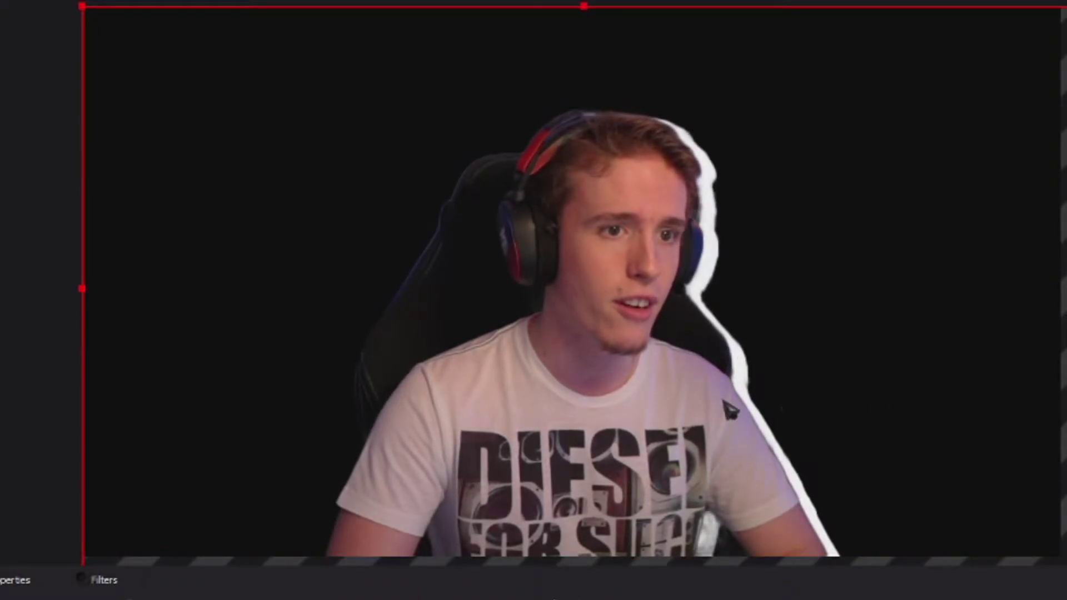
pyautogui.moveTo(728, 408); pyautogui.dragTo(734, 389)
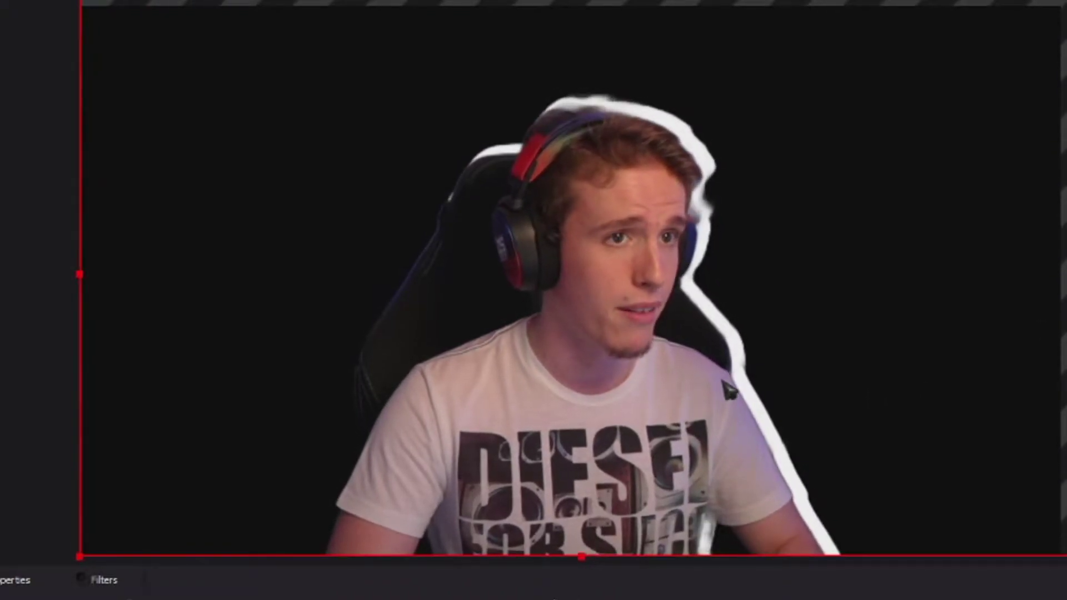
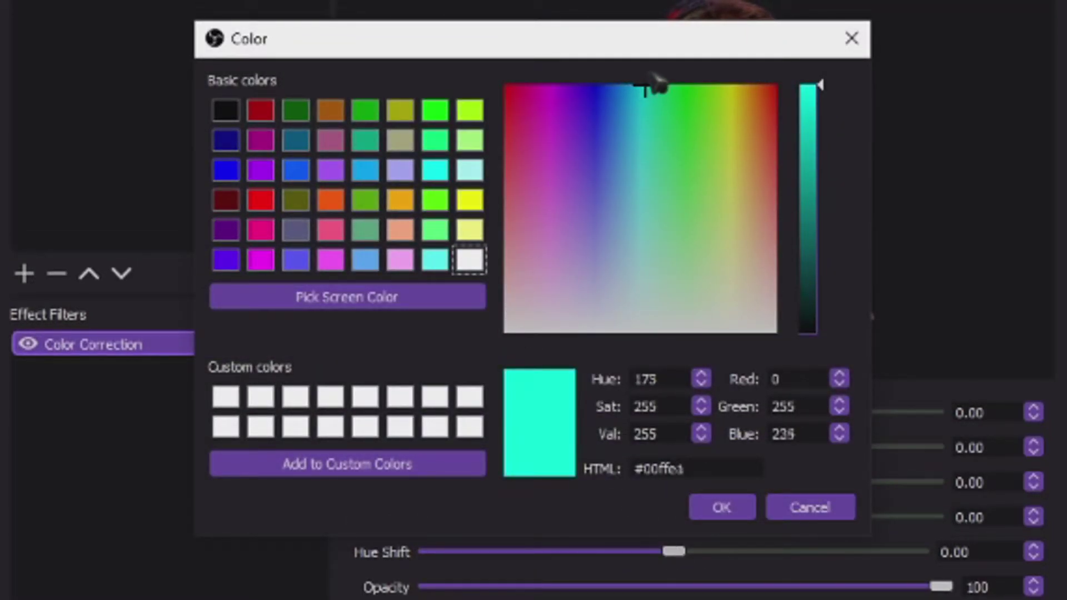
# Step: Apply cyan #00ffe1 as the Color Correction color of Source Mirror 2, close its filters, and copy them
pyautogui.click(742, 505)
pyautogui.click(1011, 578)
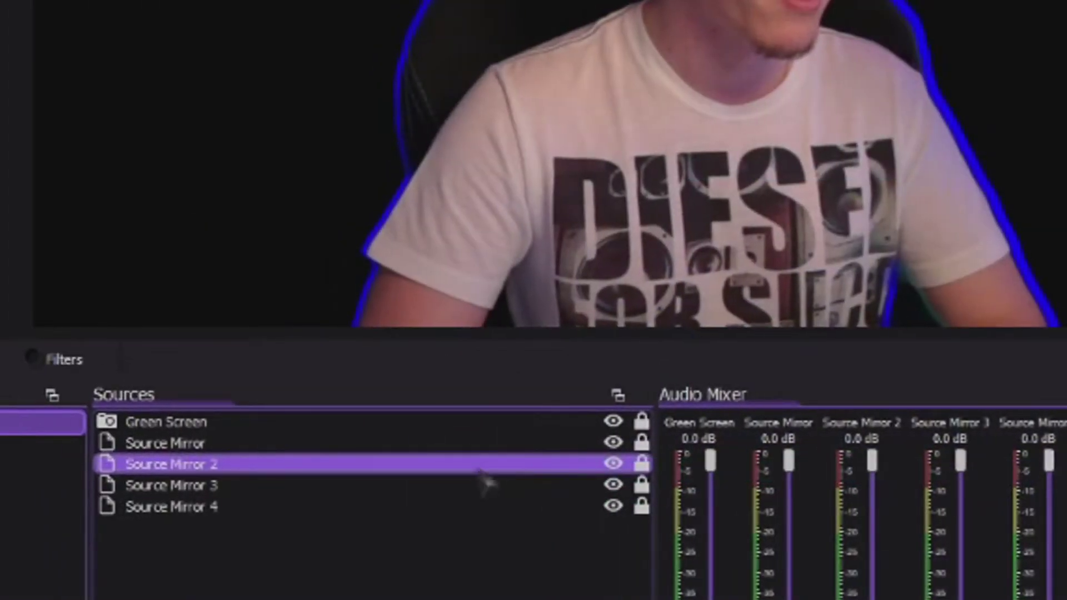
pyautogui.rightClick(463, 470)
pyautogui.click(489, 128)
# Step: Paste the copied Color Correction filter onto Source Mirror 3 and Source Mirror 4
pyautogui.click(216, 485)
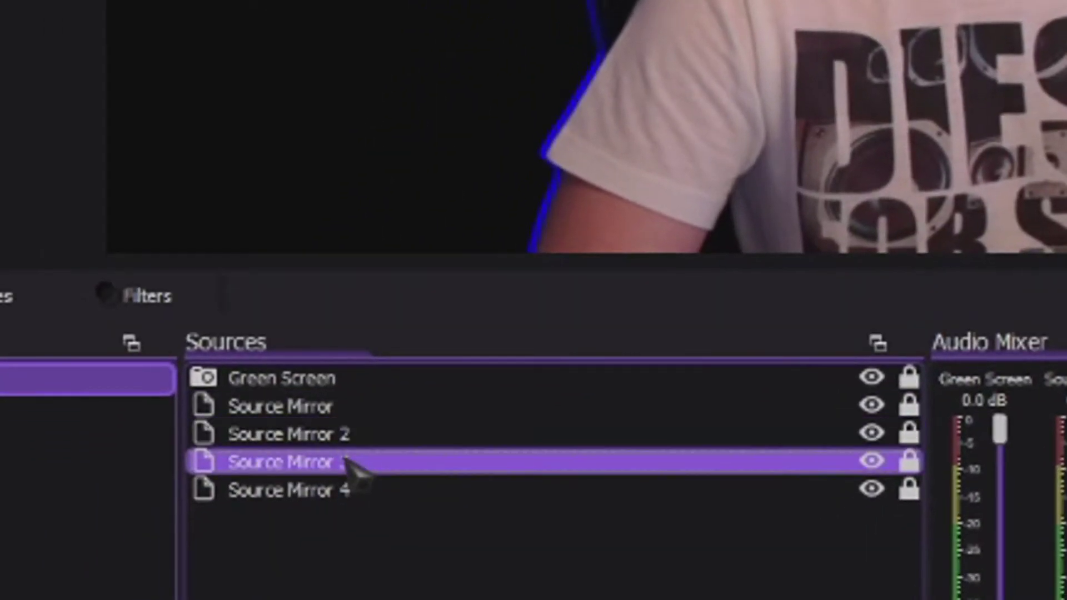
pyautogui.rightClick(348, 466)
pyautogui.click(476, 148)
pyautogui.keyDown('shift'); pyautogui.click(453, 495); pyautogui.keyUp('shift')
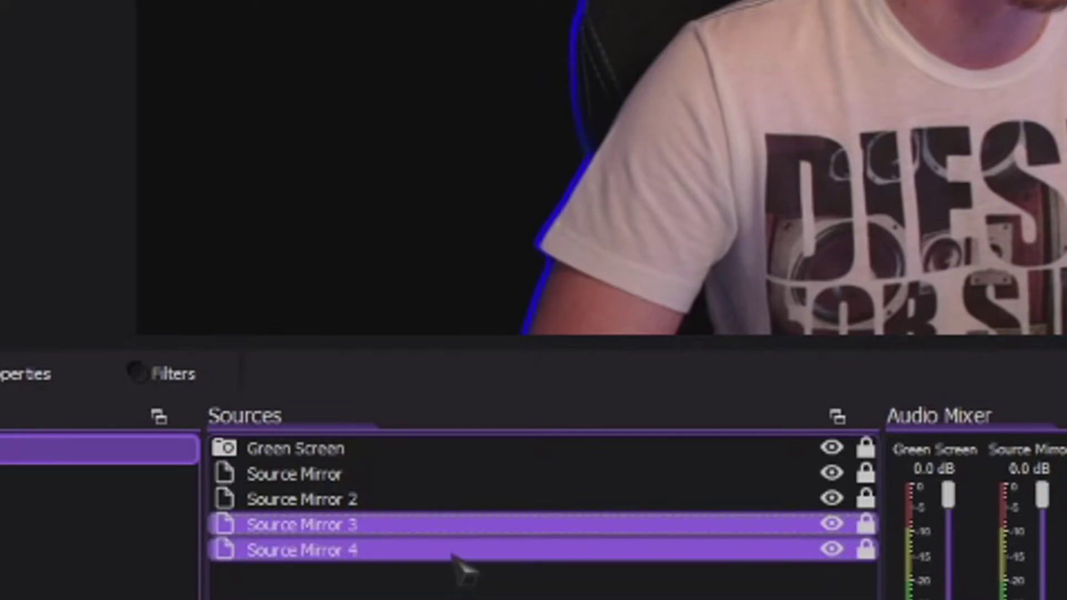
pyautogui.rightClick(454, 553)
pyautogui.click(592, 6)
# Step: Change the Color Correction color of Source Mirror 3 to green #22ff00 and close its filters
pyautogui.rightClick(384, 511)
pyautogui.click(439, 445)
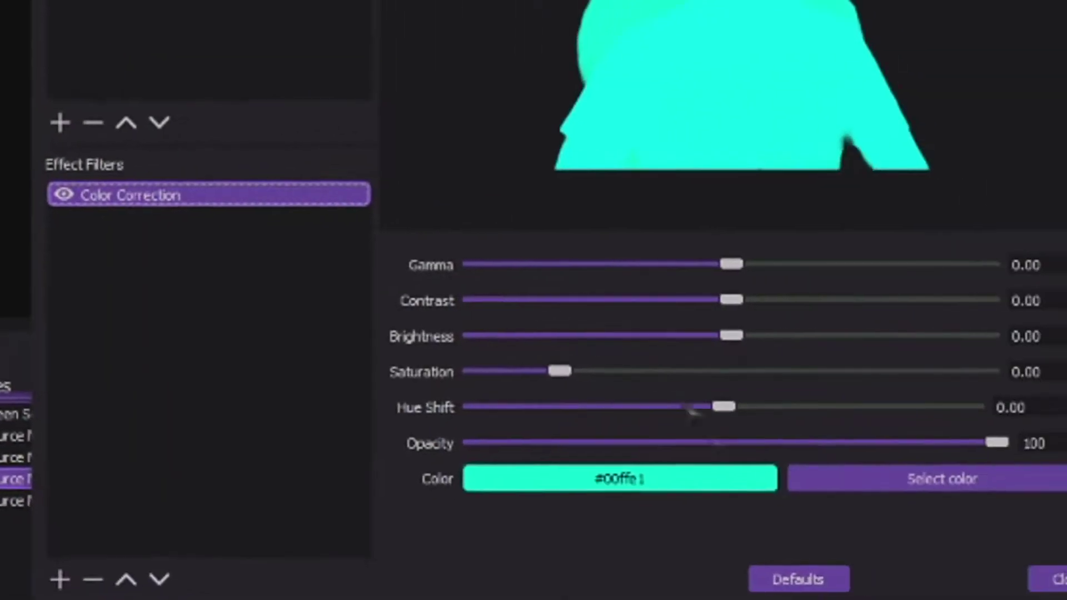
pyautogui.click(817, 479)
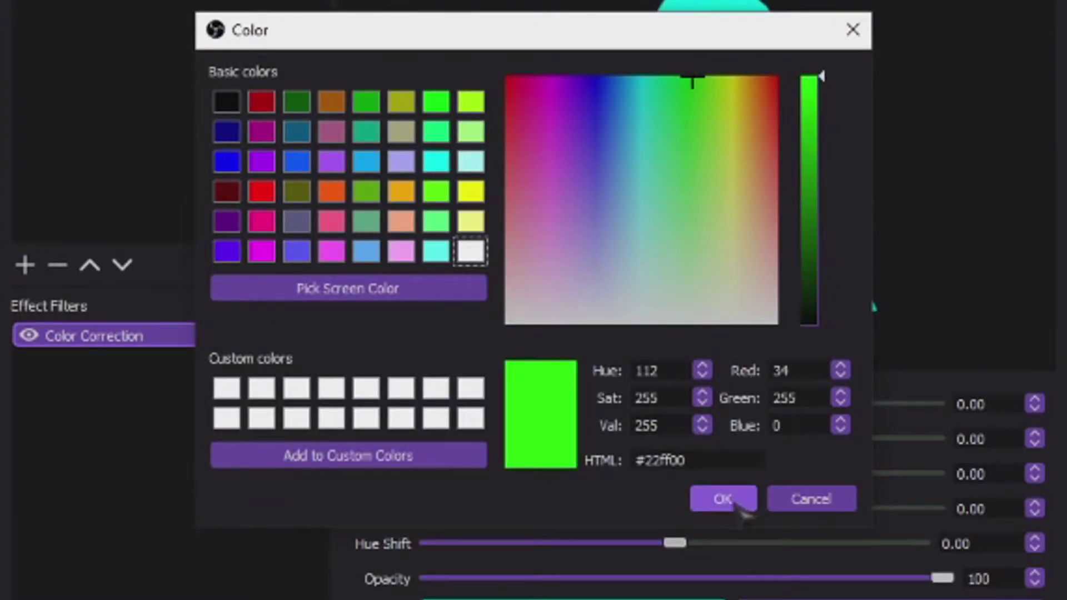
pyautogui.click(735, 503)
pyautogui.click(1019, 572)
# Step: Change the Color Correction color of Source Mirror 4 to yellow and close its filters
pyautogui.click(525, 481)
pyautogui.rightClick(525, 481)
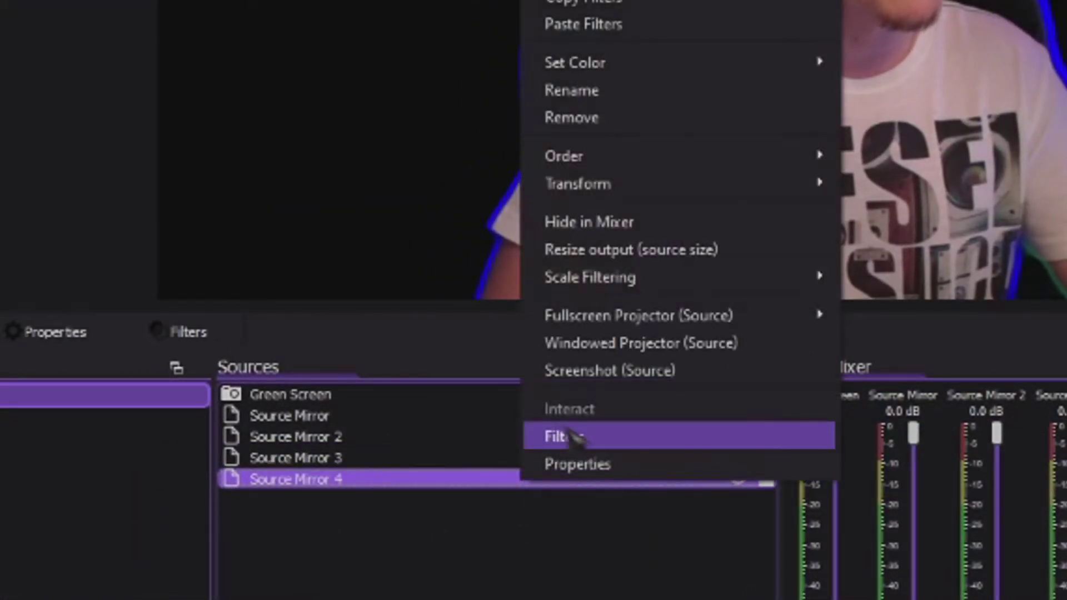
pyautogui.click(572, 437)
pyautogui.click(811, 480)
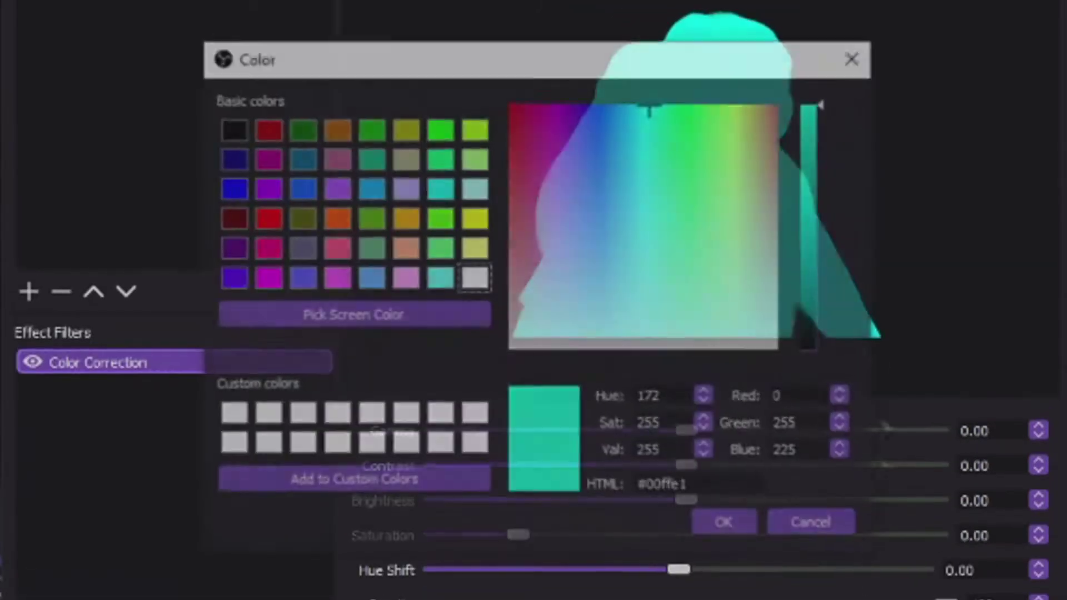
pyautogui.click(701, 151)
pyautogui.click(727, 526)
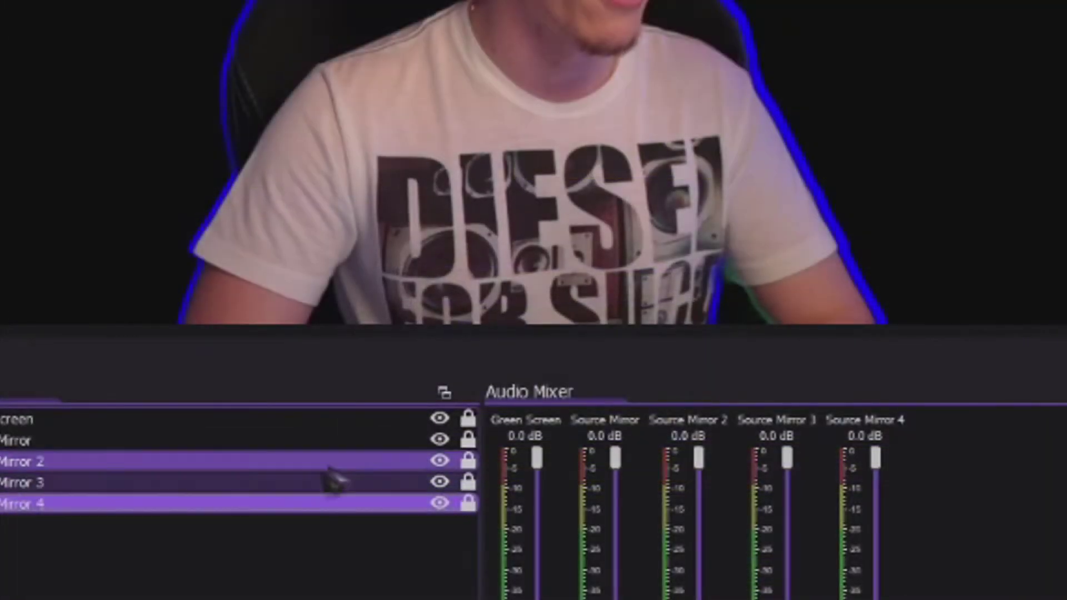
# Step: Unlock Source Mirror 2, and enlarge and position it so it forms a cyan border just outside the blue one
pyautogui.click(389, 400)
pyautogui.keyDown('ctrl'); pyautogui.click(520, 424); pyautogui.keyUp('ctrl')
pyautogui.click(612, 389)
pyautogui.keyDown('ctrl'); pyautogui.click(711, 423); pyautogui.keyUp('ctrl')
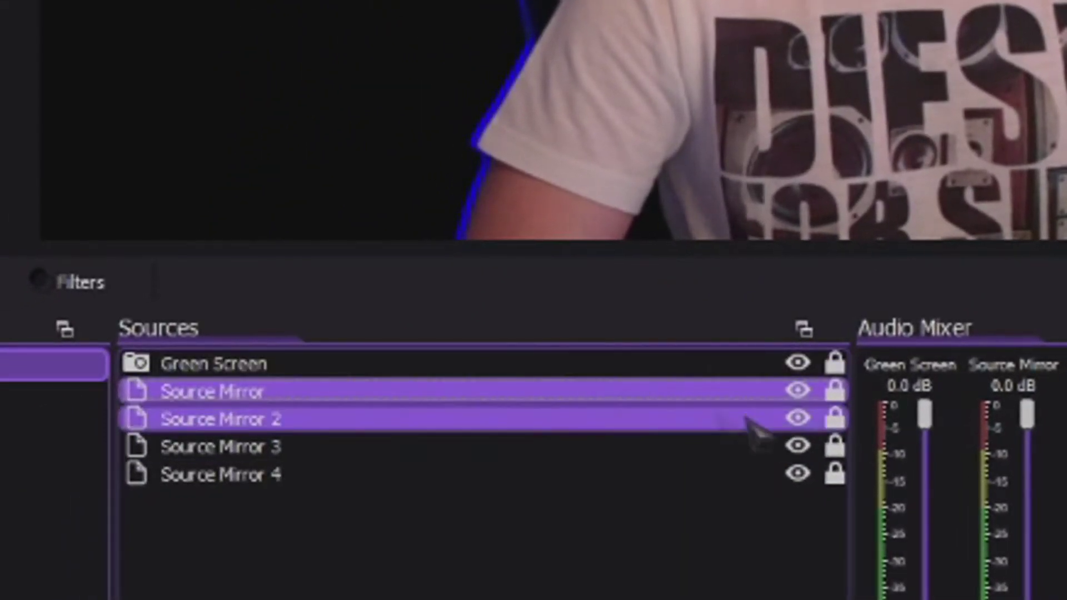
pyautogui.click(767, 422)
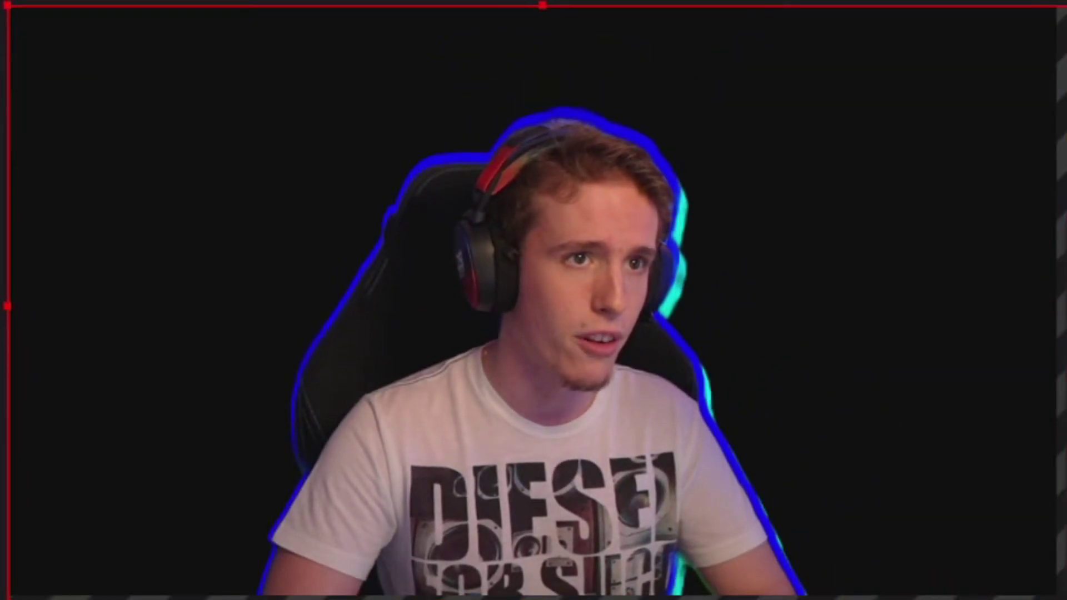
pyautogui.moveTo(728, 410); pyautogui.dragTo(713, 406)
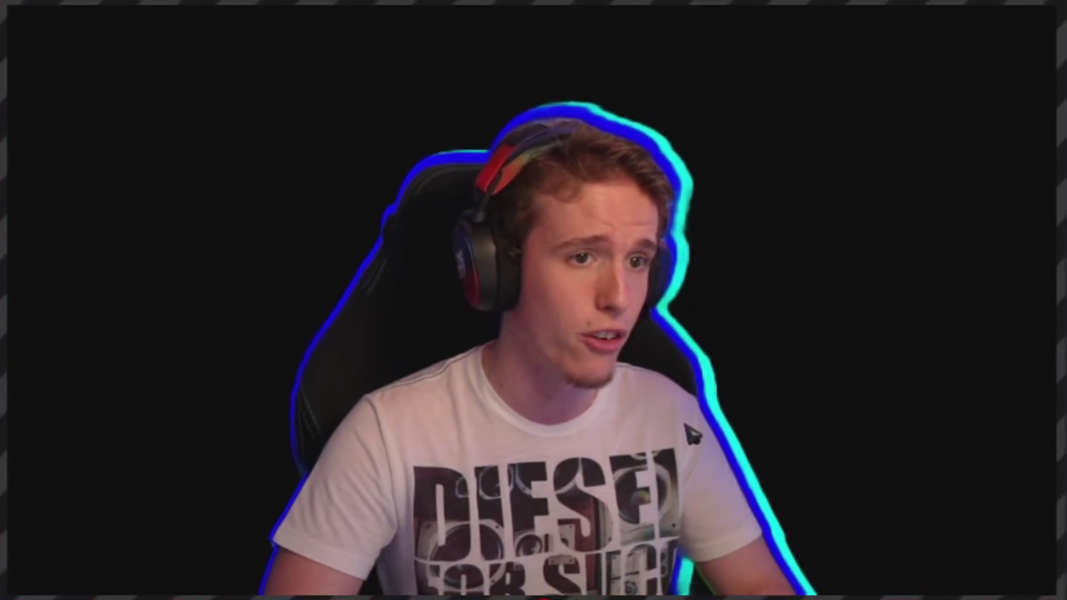
pyautogui.moveTo(692, 434); pyautogui.dragTo(690, 423)
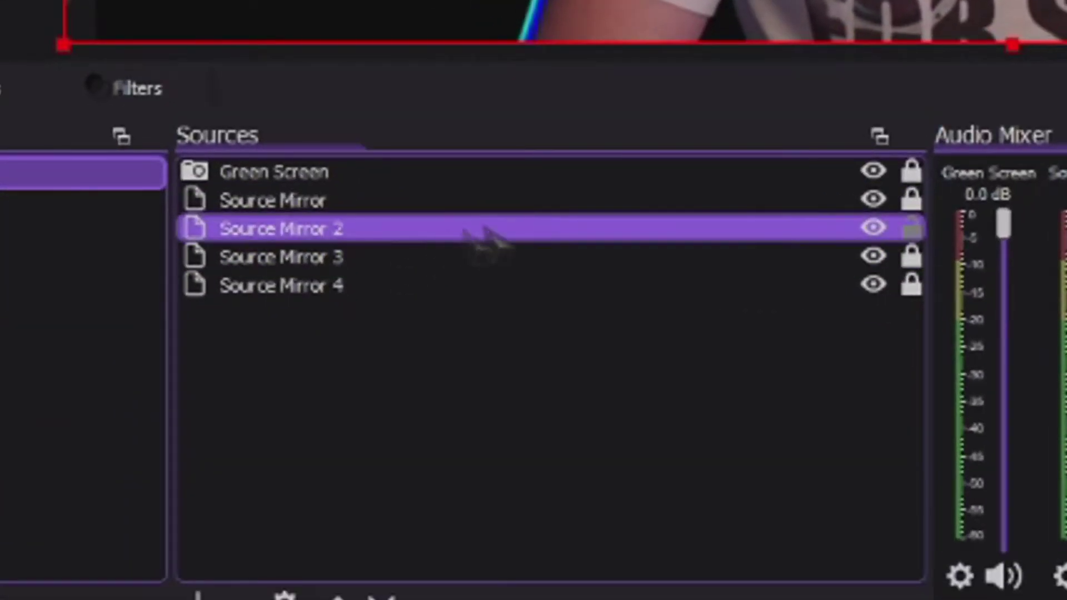
# Step: Enlarge and position Source Mirror 3 as a green border and Source Mirror 4 as the outermost yellow border, locking each one
pyautogui.keyDown('shift'); pyautogui.click(778, 257); pyautogui.keyUp('shift')
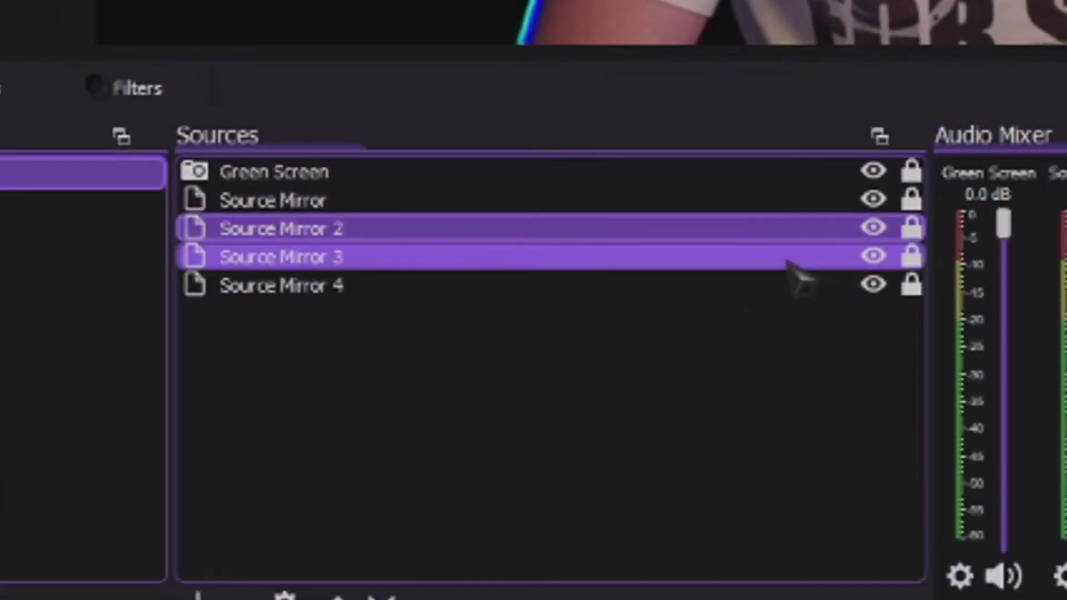
pyautogui.click(833, 261)
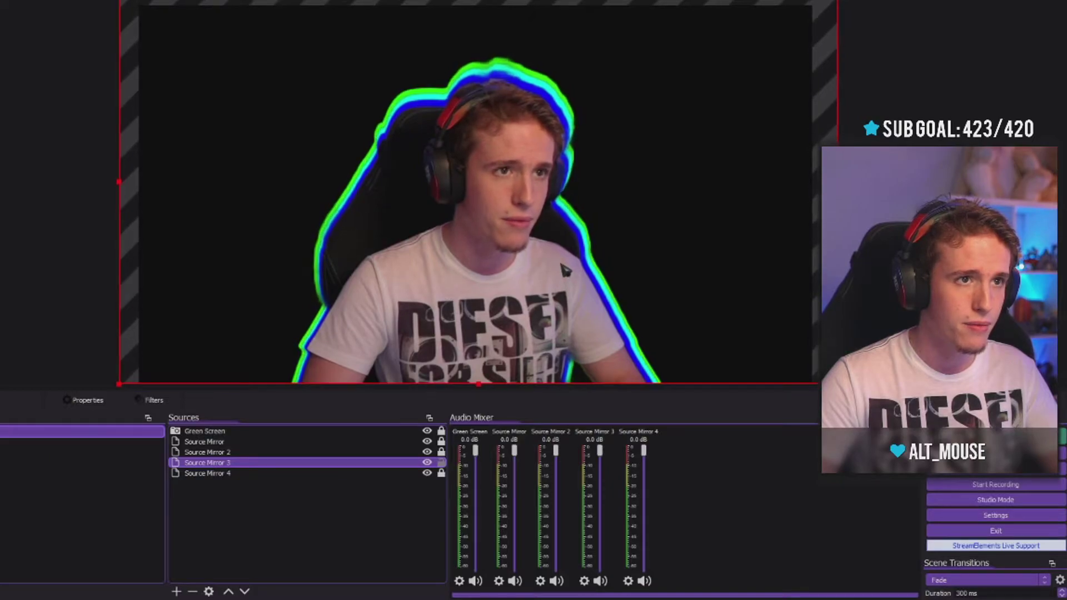
pyautogui.keyDown('ctrl'); pyautogui.click(374, 474); pyautogui.keyUp('ctrl')
pyautogui.click(430, 473)
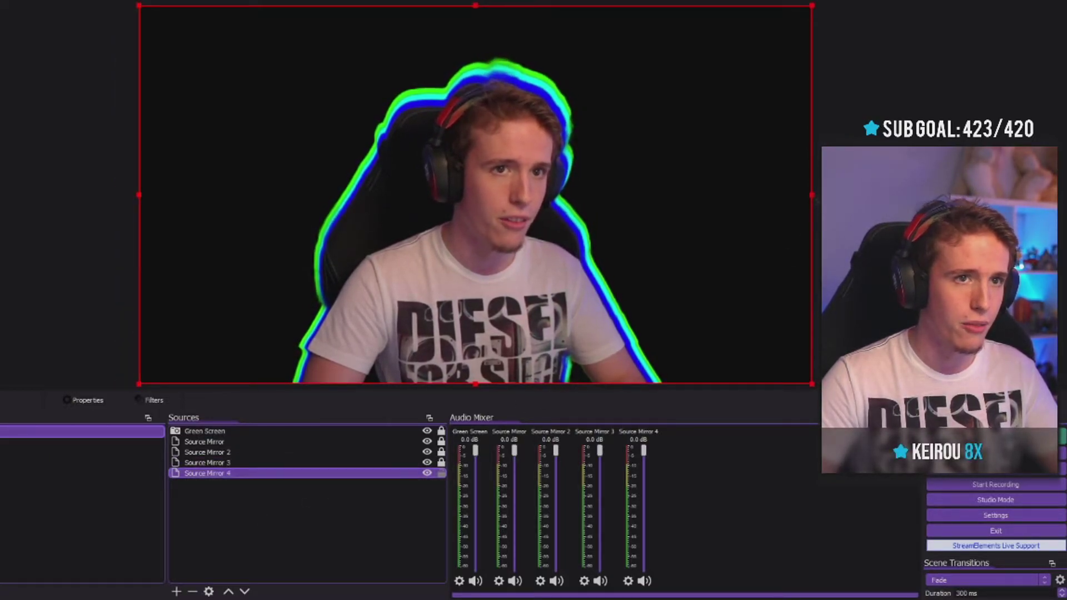
pyautogui.moveTo(623, 297); pyautogui.dragTo(550, 264)
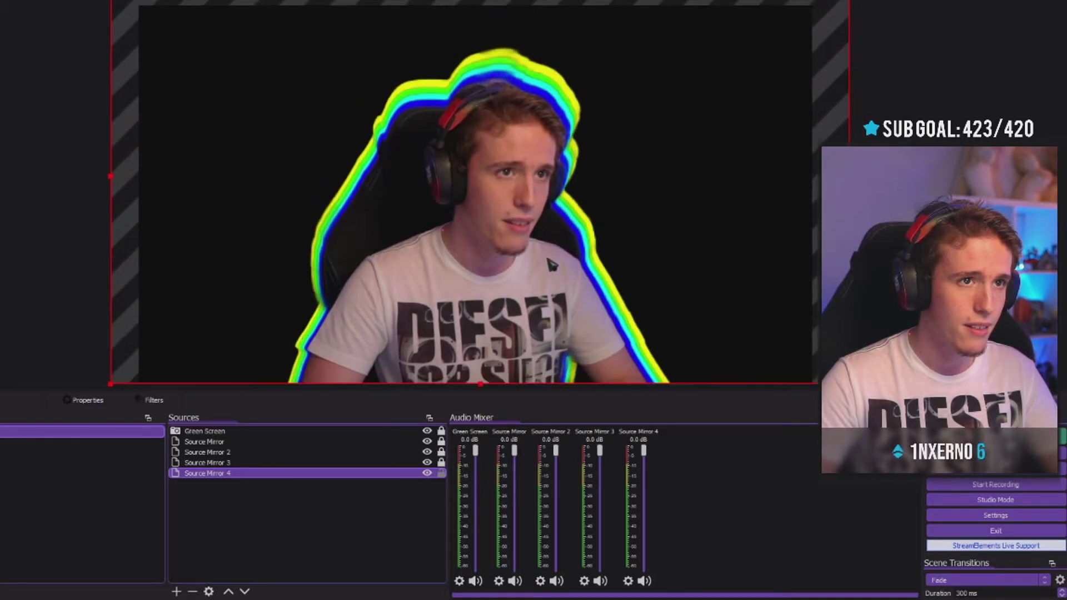
pyautogui.click(440, 473)
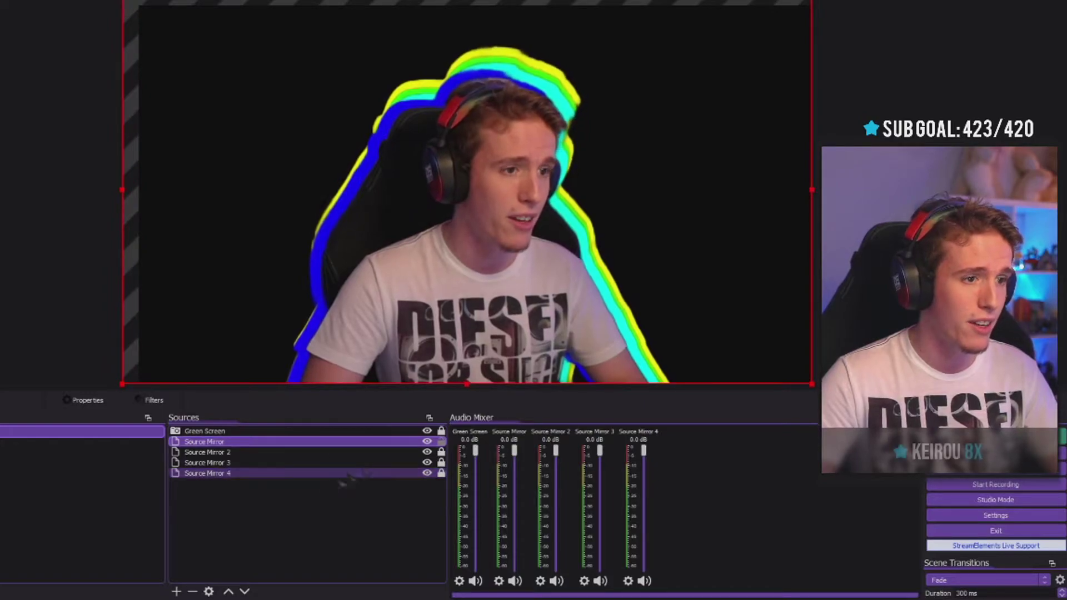
# Step: Nudge Source Mirror 2 to the left until its cyan band extends past the blue border on that side
pyautogui.press('Left')
pyautogui.press('Left')
pyautogui.press('Left')
pyautogui.press('Left')
pyautogui.press('Left')
pyautogui.press('Left')
pyautogui.press('Left')
pyautogui.press('Left')
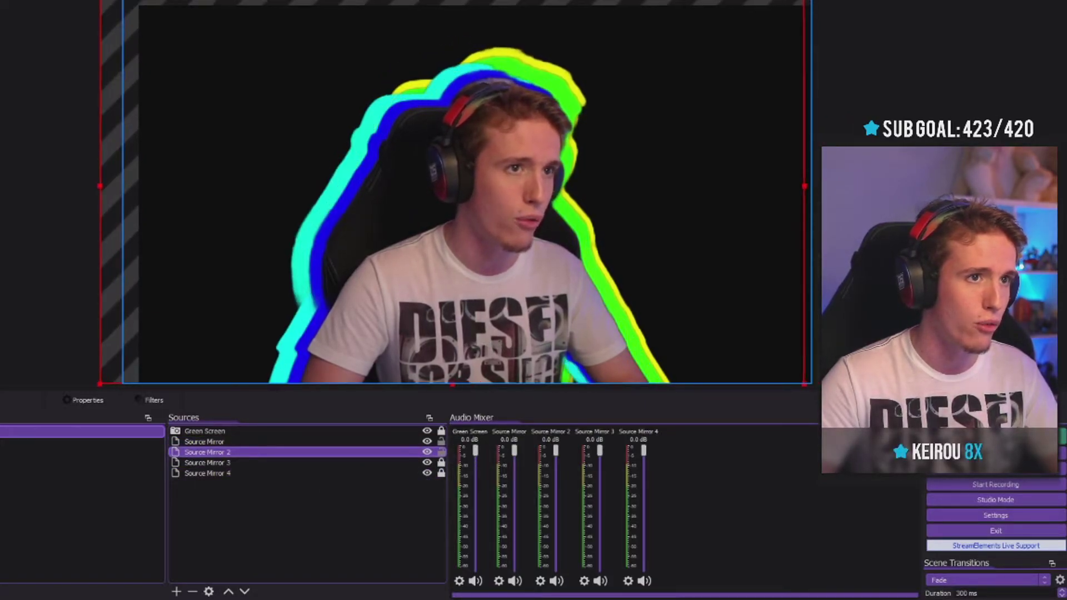
# Step: Nudge Source Mirror 3 to the left until its green band extends past the cyan one
pyautogui.click(408, 462)
pyautogui.press('Left')
pyautogui.press('Left')
pyautogui.press('Left')
pyautogui.press('Left')
pyautogui.press('Left')
pyautogui.press('Left')
pyautogui.press('Left')
pyautogui.press('Left')
pyautogui.press('Left')
pyautogui.press('Left')
pyautogui.press('Left')
pyautogui.press('Left')
pyautogui.press('Left')
pyautogui.press('Left')
pyautogui.press('Left')
pyautogui.press('Left')
pyautogui.press('Left')
pyautogui.press('Left')
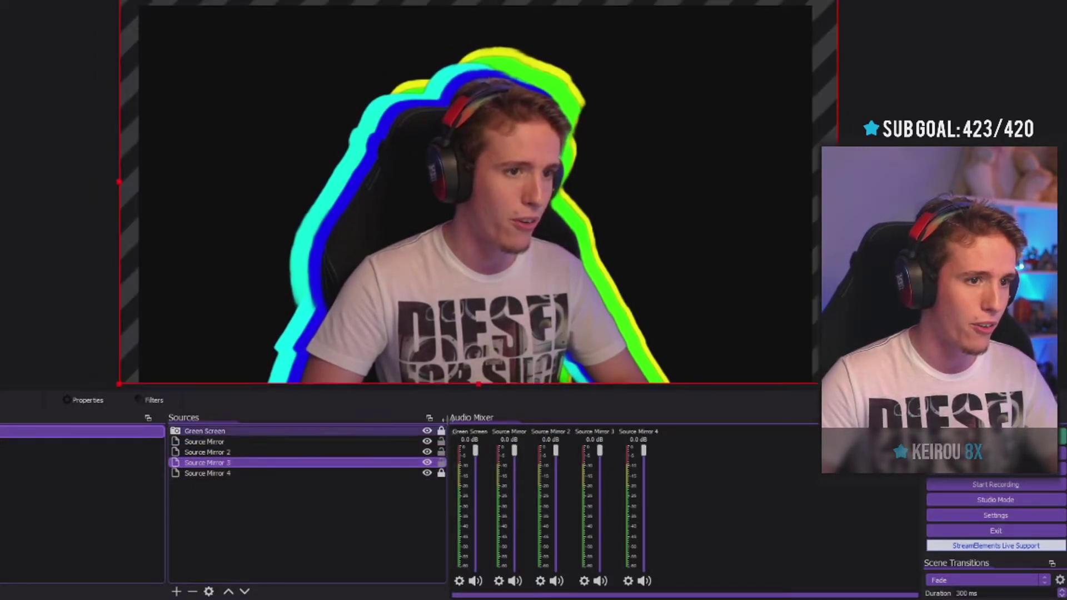
# Step: Nudge Source Mirror 4 to the left to bring its yellow band past the green one
pyautogui.click(397, 476)
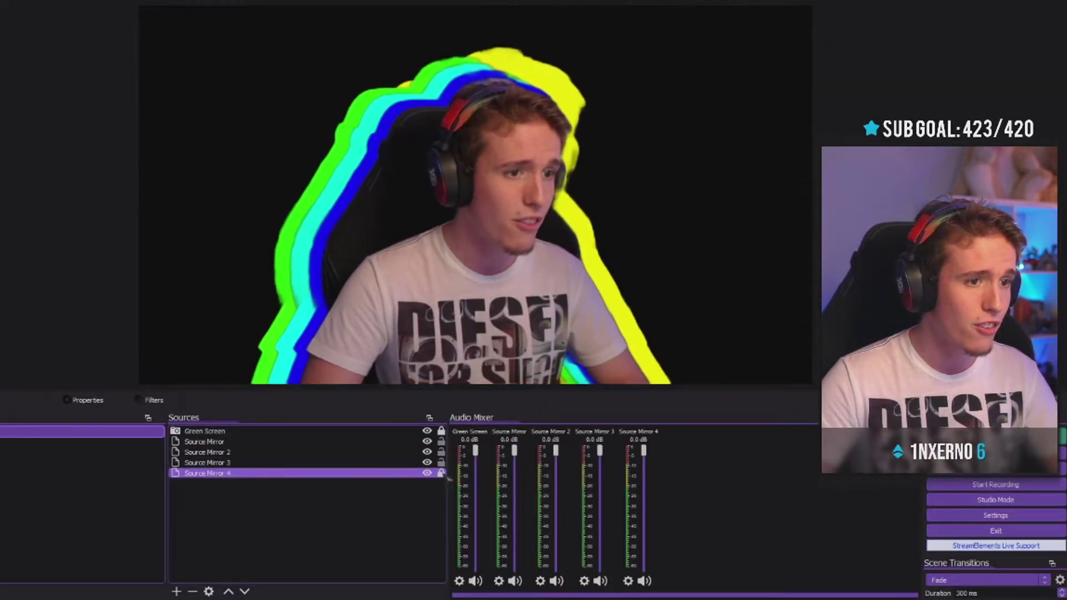
pyautogui.press('Left')
pyautogui.press('Left')
pyautogui.press('Left')
pyautogui.press('Left')
pyautogui.press('Left')
pyautogui.press('Left')
pyautogui.press('Left')
pyautogui.press('Left')
pyautogui.press('Left')
pyautogui.press('Left')
pyautogui.press('Left')
pyautogui.press('Left')
pyautogui.press('Left')
pyautogui.press('Left')
pyautogui.press('Left')
pyautogui.press('Left')
pyautogui.press('Left')
pyautogui.press('Left')
pyautogui.press('Left')
pyautogui.press('Left')
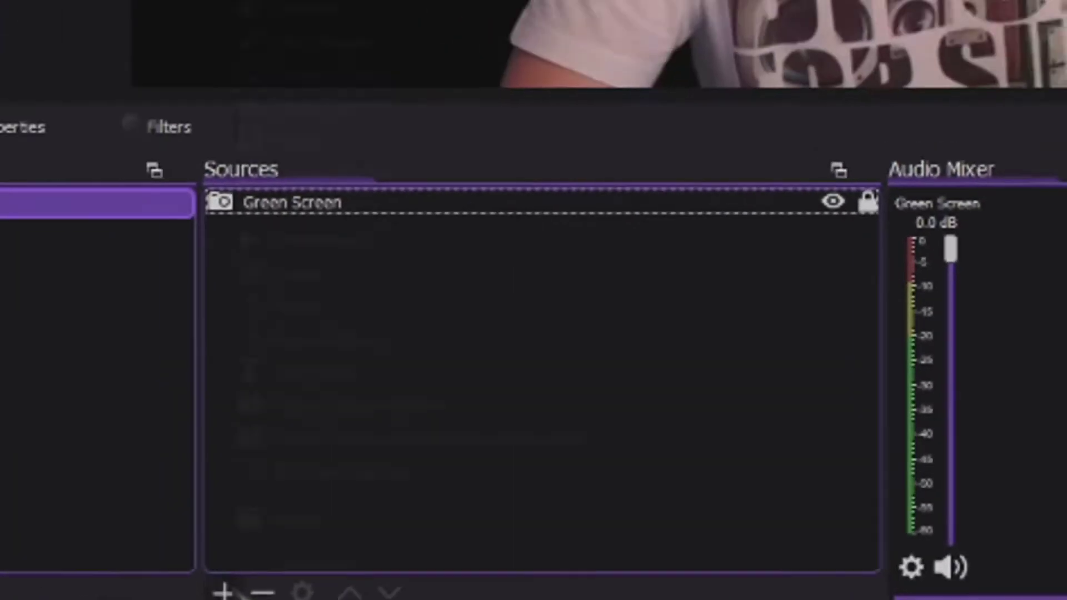
# Step: Add a Source Mirror with its default name to the drop shadow scene, using Green Screen (Source) as its source
pyautogui.click(265, 556)
pyautogui.click(457, 383)
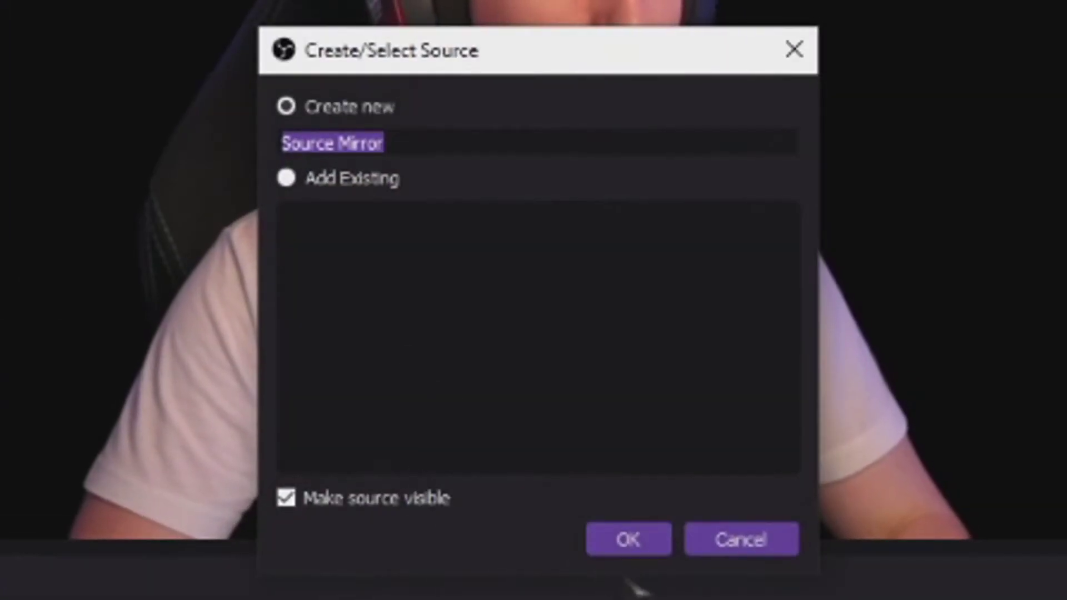
pyautogui.click(631, 538)
pyautogui.click(396, 434)
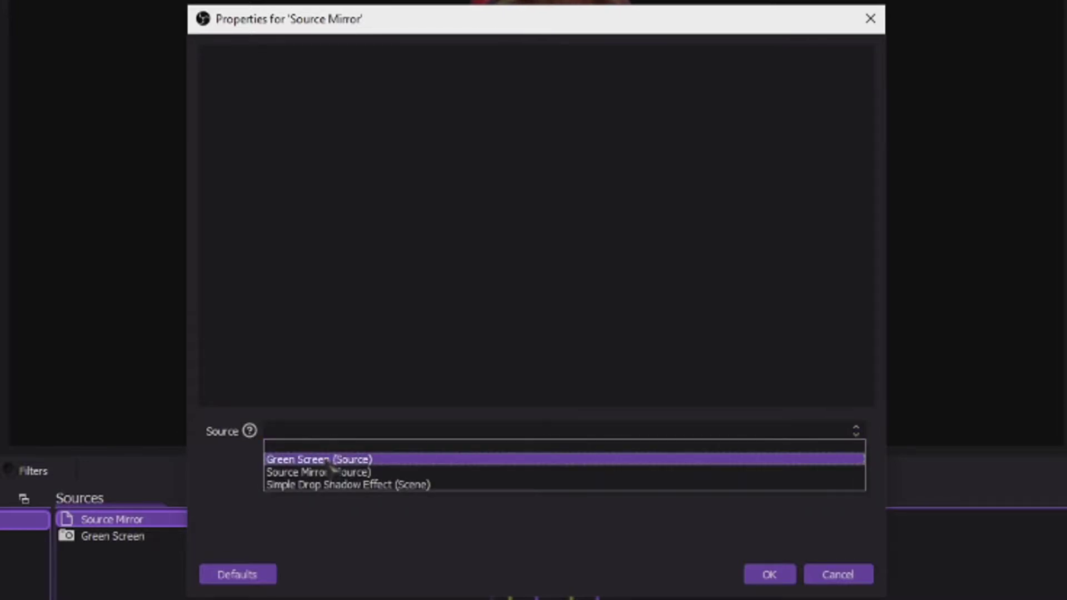
pyautogui.click(330, 461)
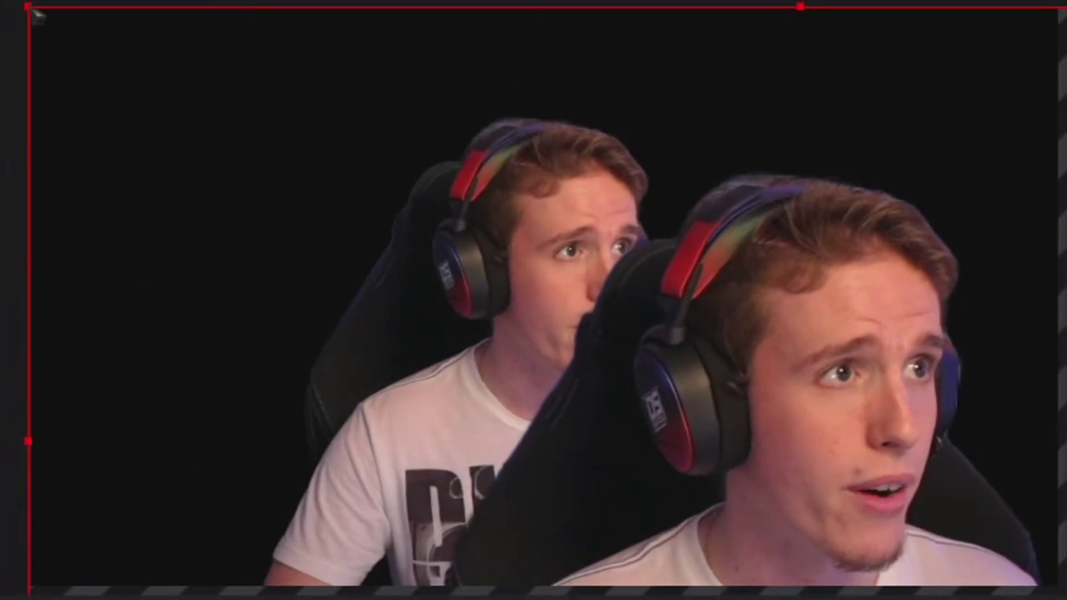
# Step: Scale Source Mirror to fill the canvas and lock it directly below Green Screen in the source order
pyautogui.moveTo(33, 9); pyautogui.dragTo(122, 95)
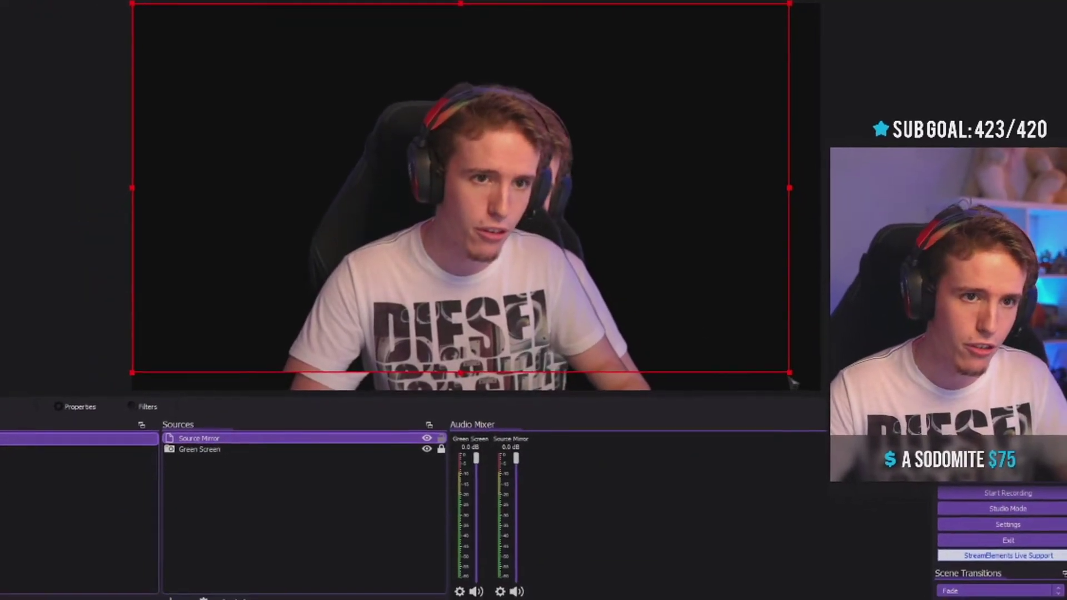
pyautogui.moveTo(782, 368); pyautogui.dragTo(811, 384)
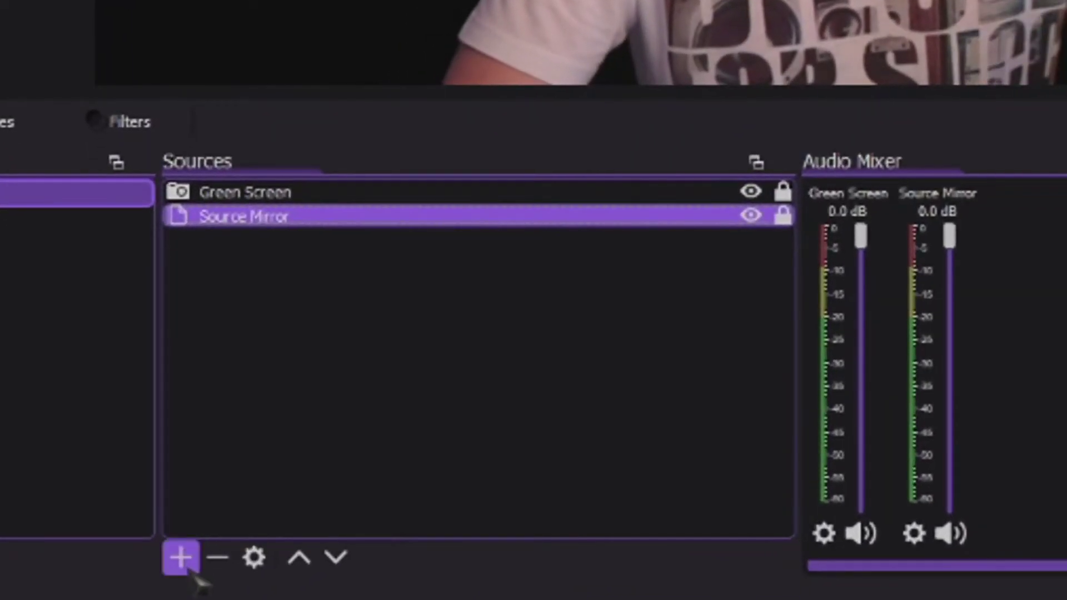
# Step: Add a 1920 by 1080 Color Source in #d1d1d1 with its default name, and lock it below Source Mirror
pyautogui.click(174, 590)
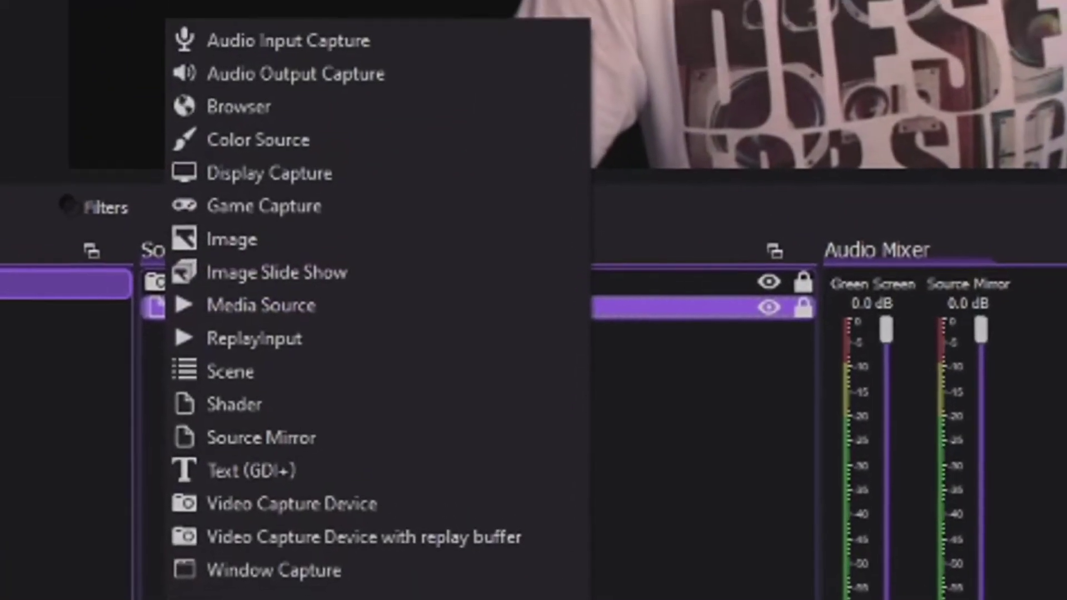
pyautogui.click(281, 171)
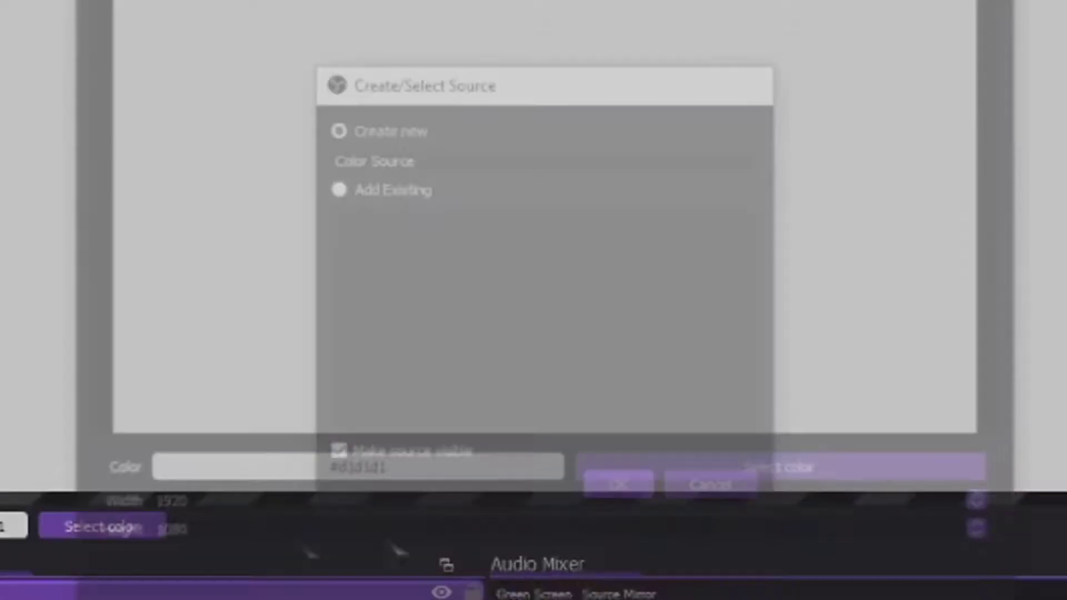
pyautogui.click(778, 579)
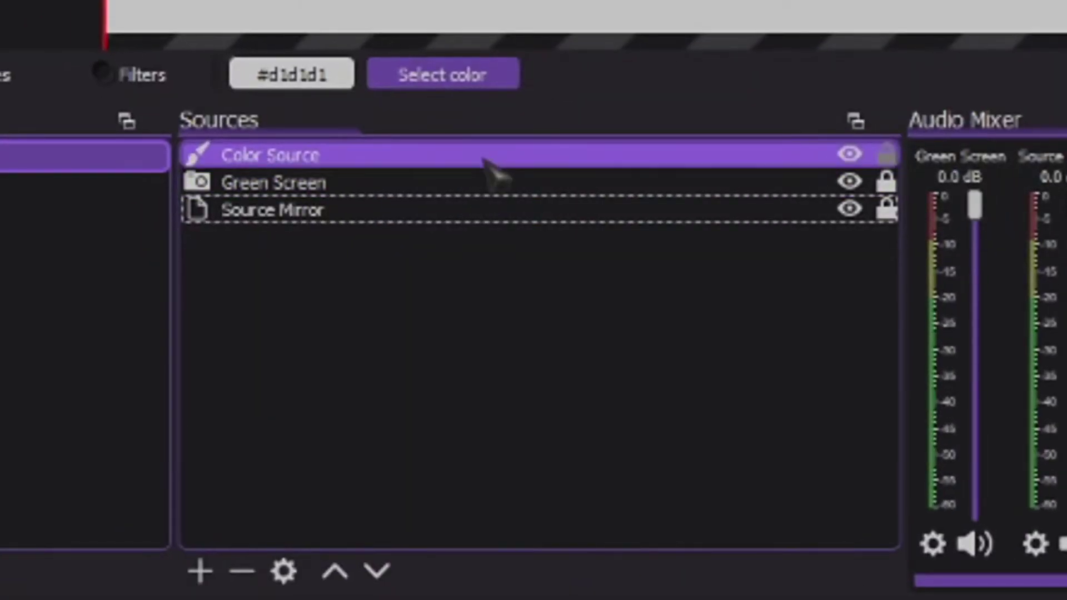
pyautogui.moveTo(489, 161); pyautogui.dragTo(506, 300)
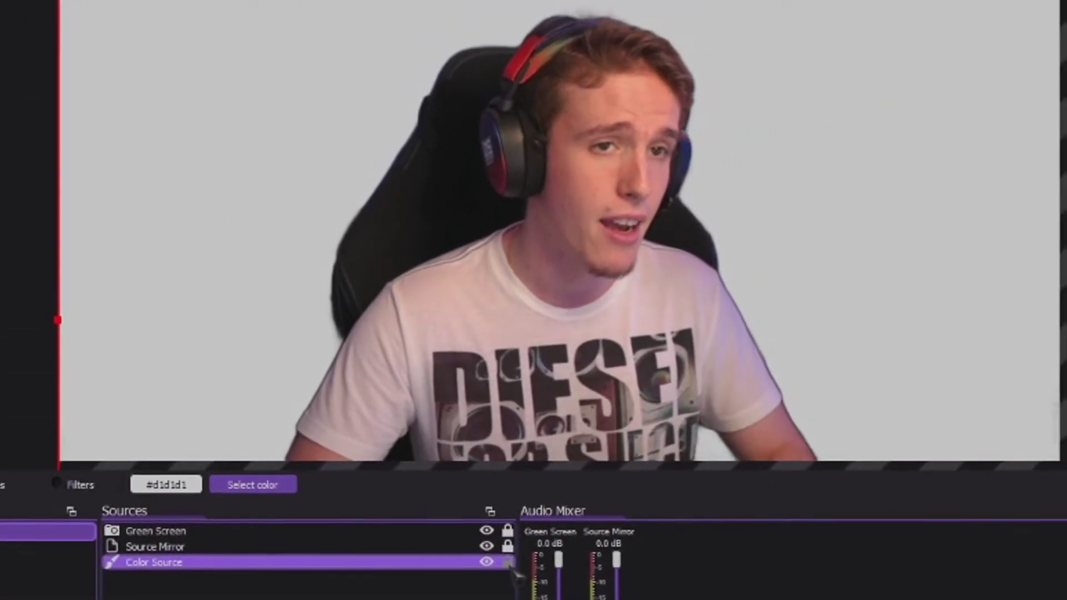
# Step: Add a Blur filter with its default name to Source Mirror's effect filters
pyautogui.click(295, 547)
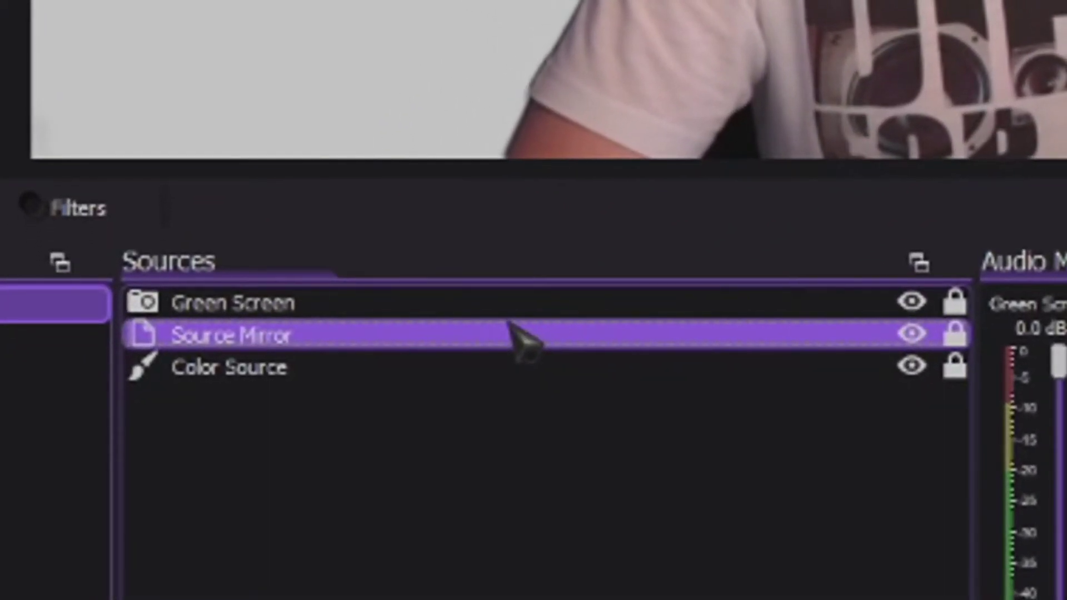
pyautogui.rightClick(417, 431)
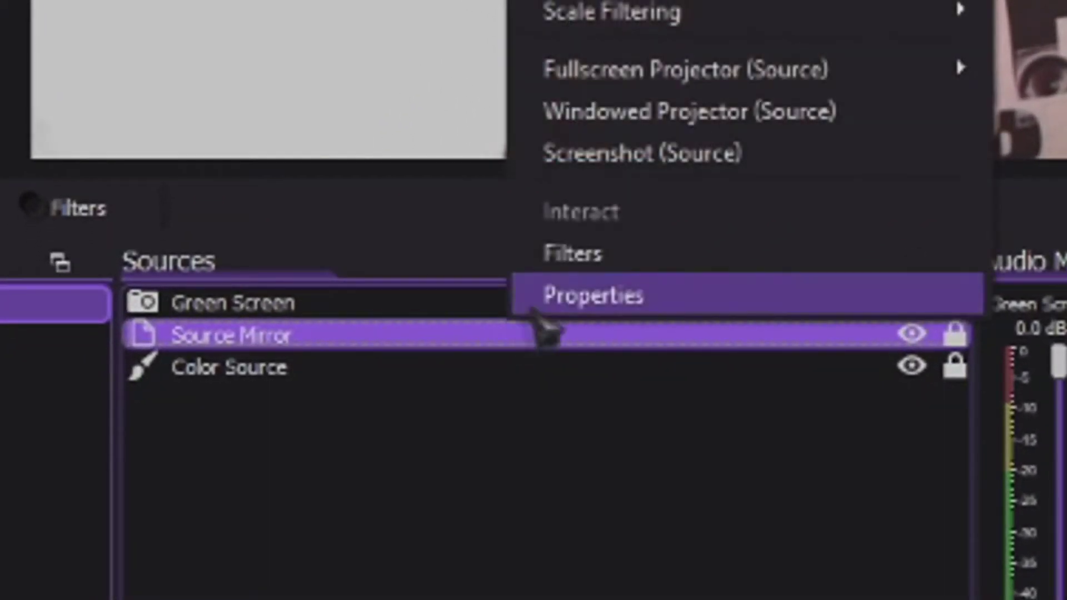
pyautogui.click(615, 258)
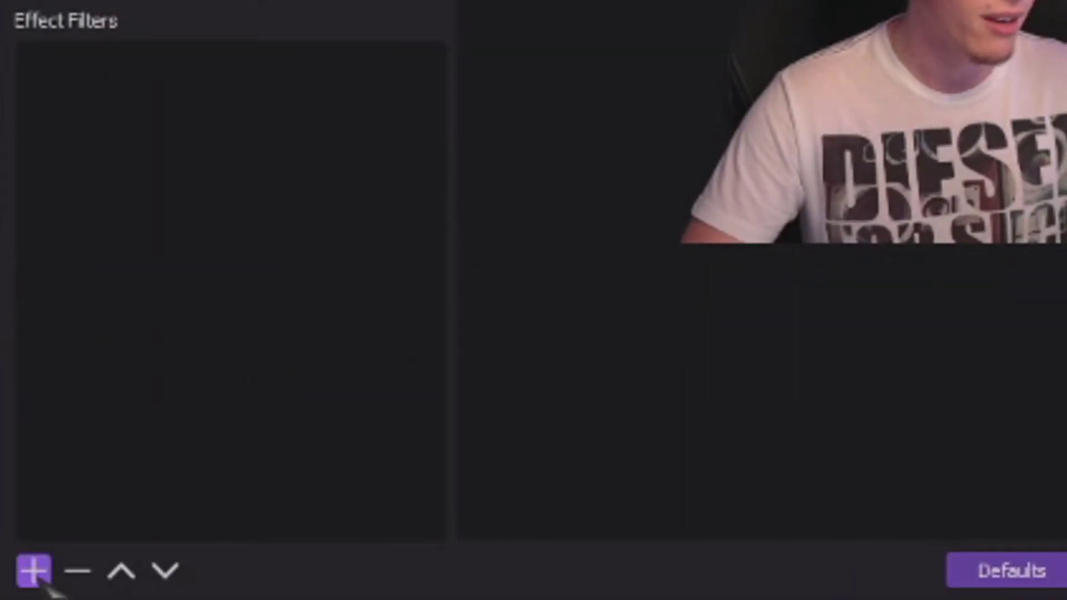
pyautogui.click(34, 571)
pyautogui.click(122, 102)
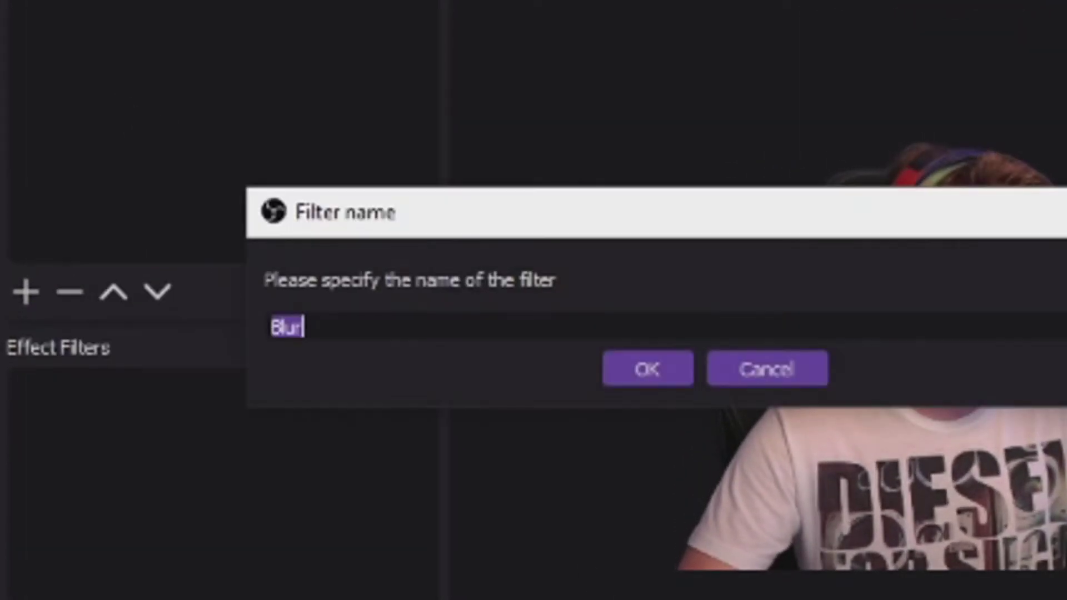
pyautogui.click(650, 369)
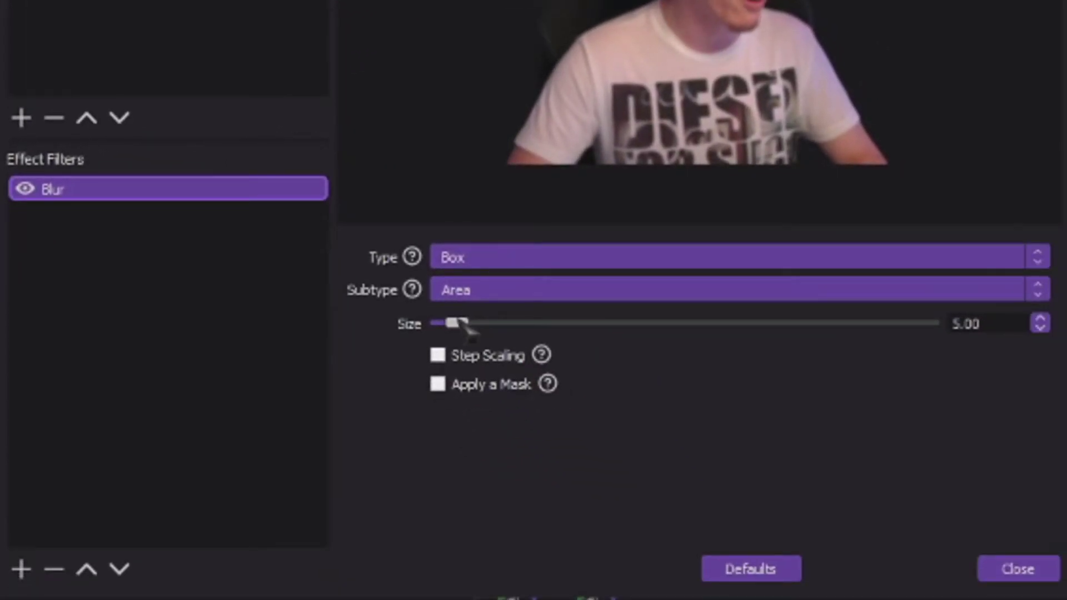
# Step: Set the Blur filter's type to Gaussian and raise its size for a much softer blur
pyautogui.click(498, 250)
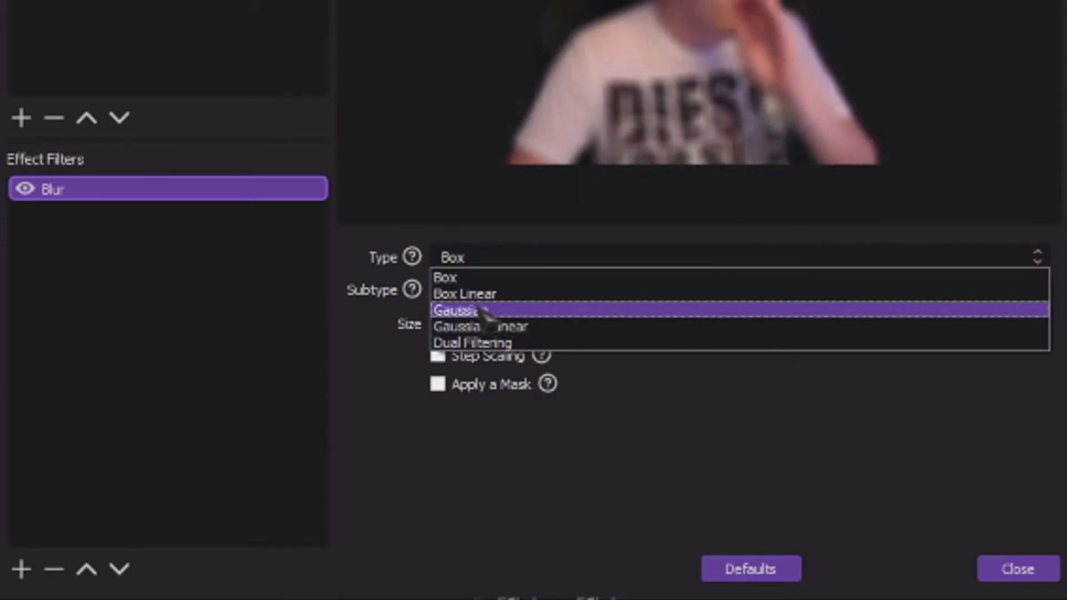
pyautogui.click(482, 311)
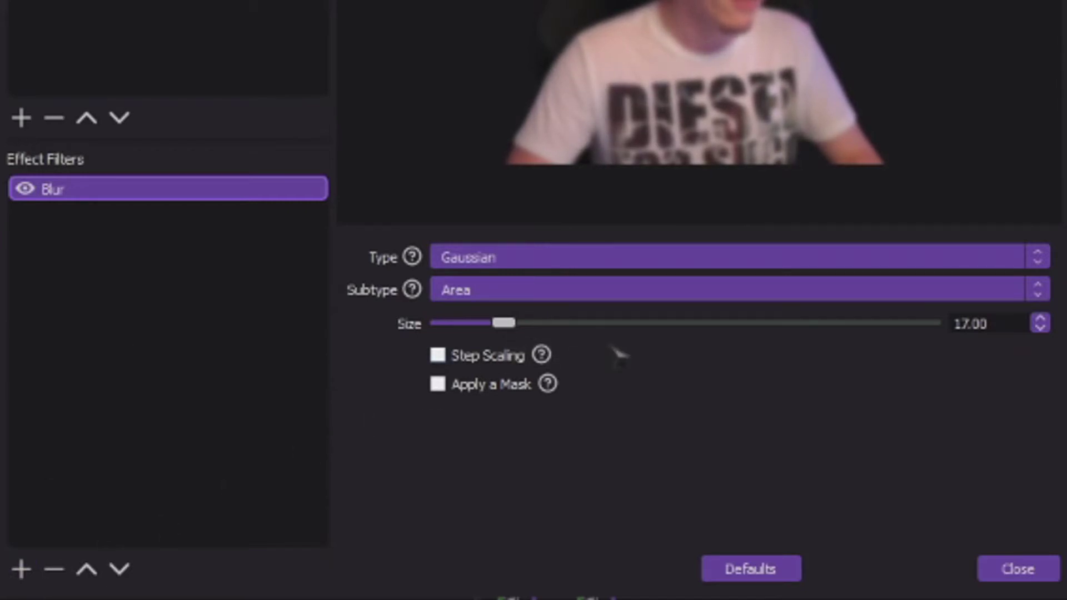
pyautogui.moveTo(564, 334); pyautogui.dragTo(635, 348)
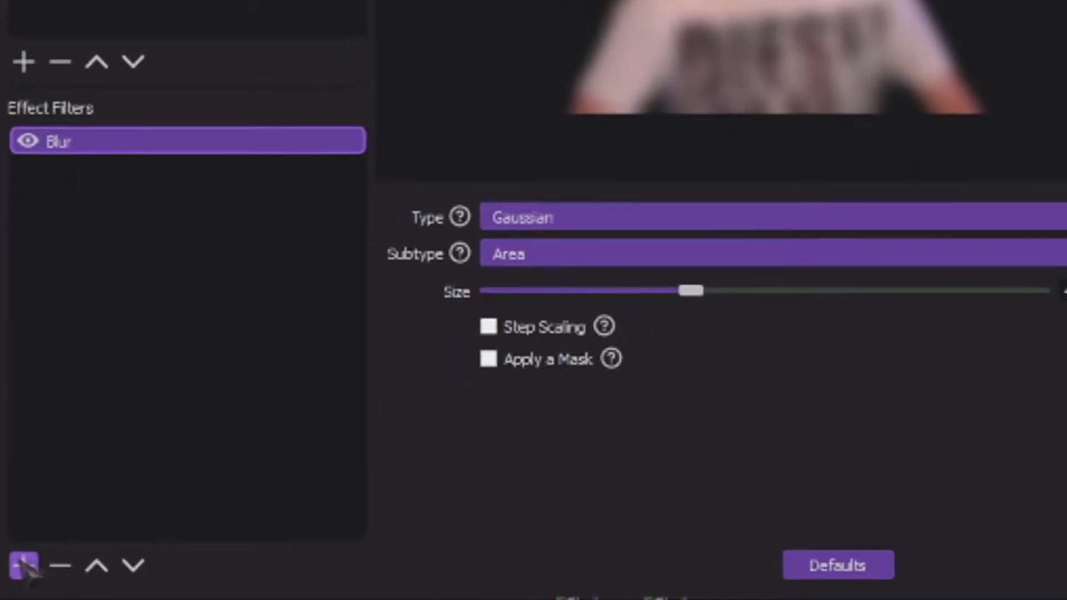
# Step: Add a Color Correction filter with its default name to Source Mirror, using color #000000 and an opacity of about 75
pyautogui.click(21, 569)
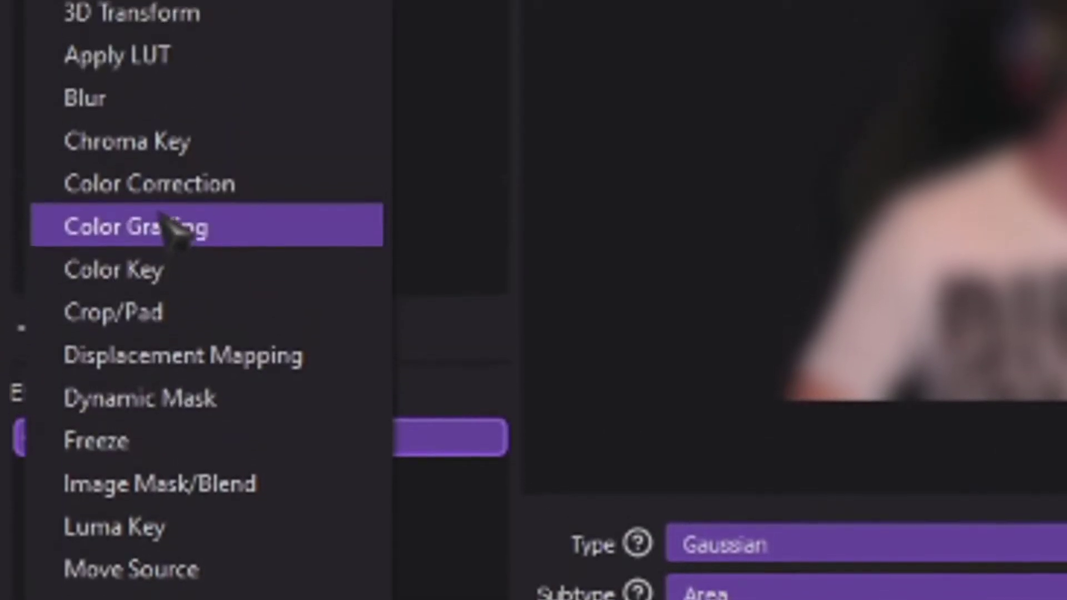
pyautogui.click(175, 220)
pyautogui.click(750, 447)
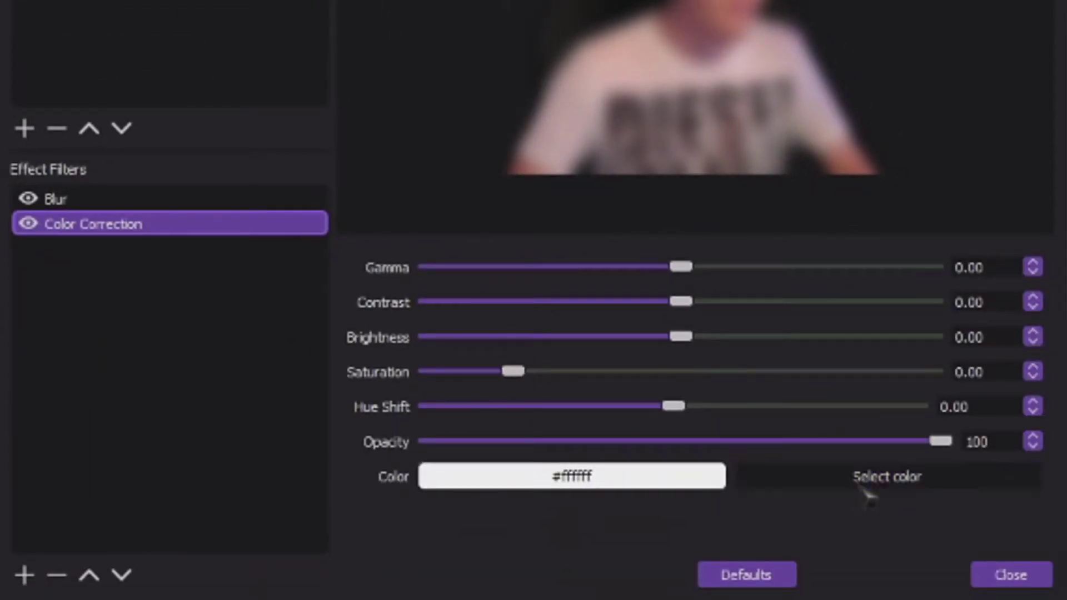
pyautogui.click(860, 479)
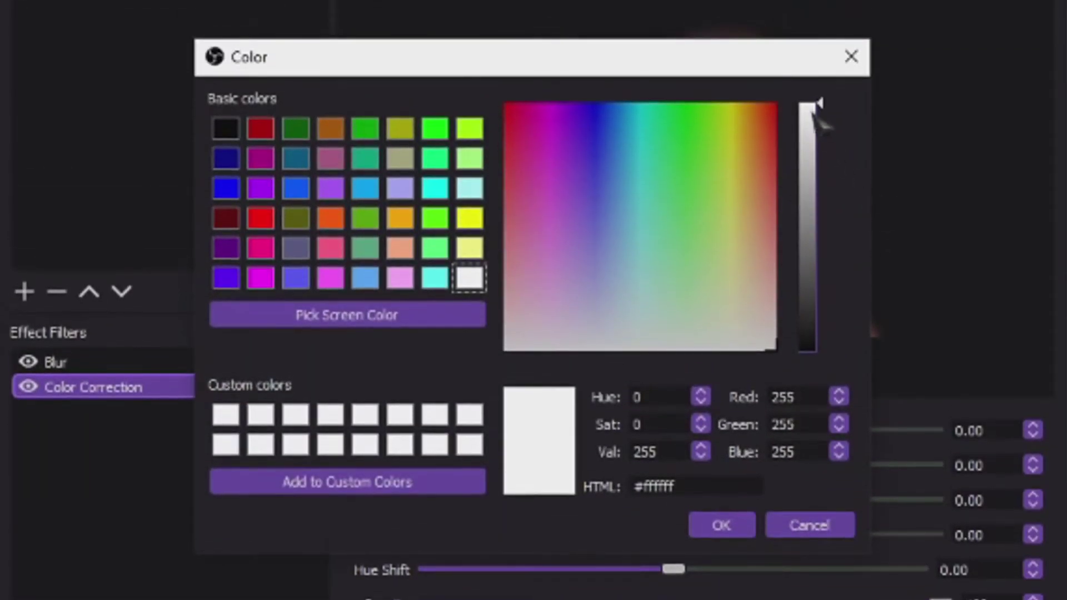
pyautogui.click(744, 520)
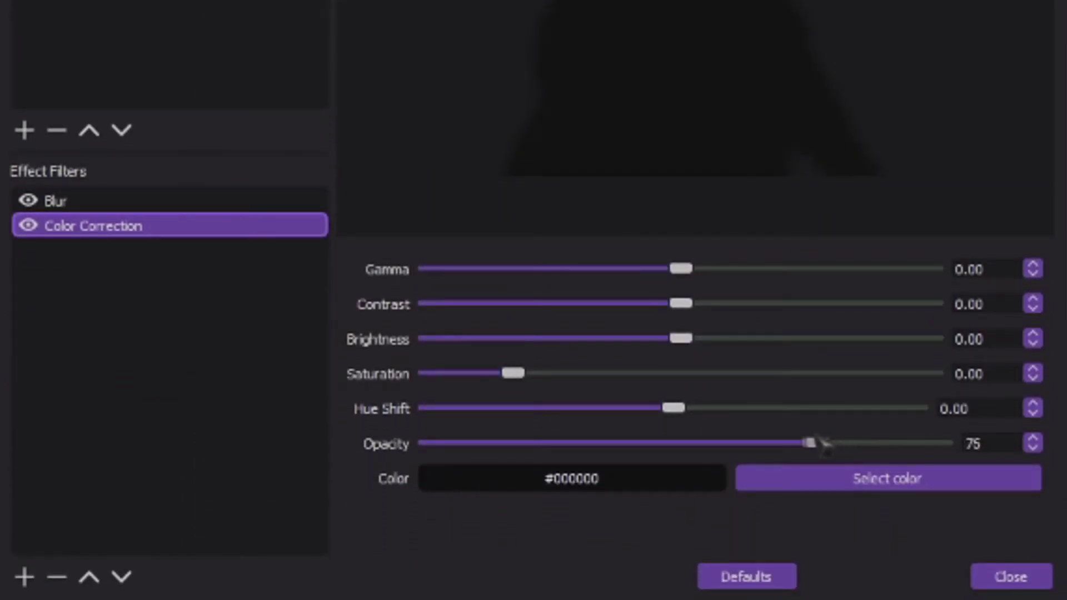
pyautogui.click(1009, 577)
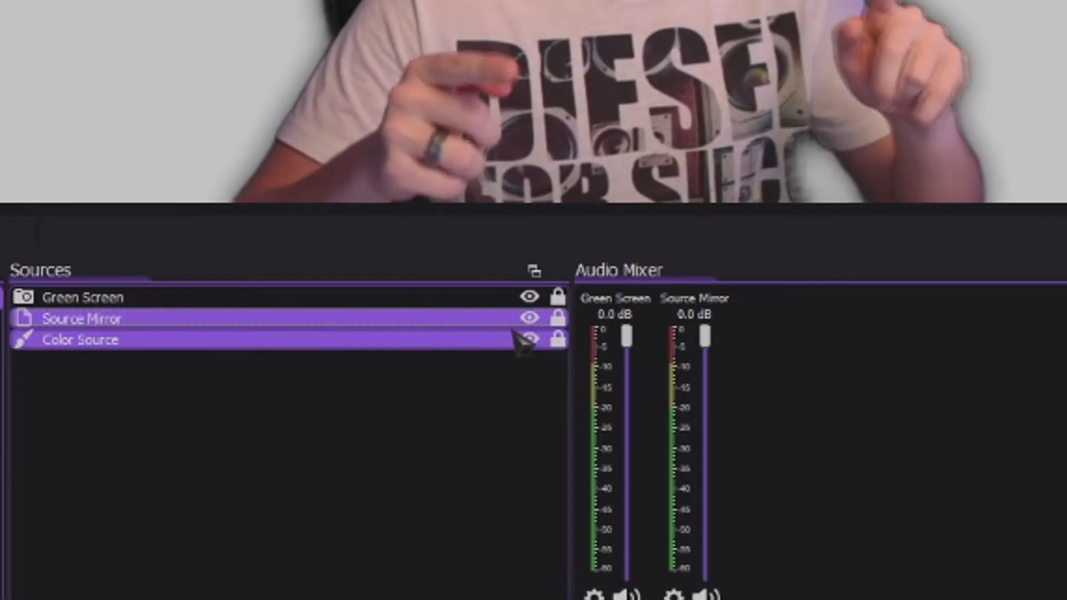
# Step: Unlock Source Mirror and shrink it slightly from its upper-right corner to offset the shadow toward the person's left-hand side in the preview
pyautogui.click(547, 318)
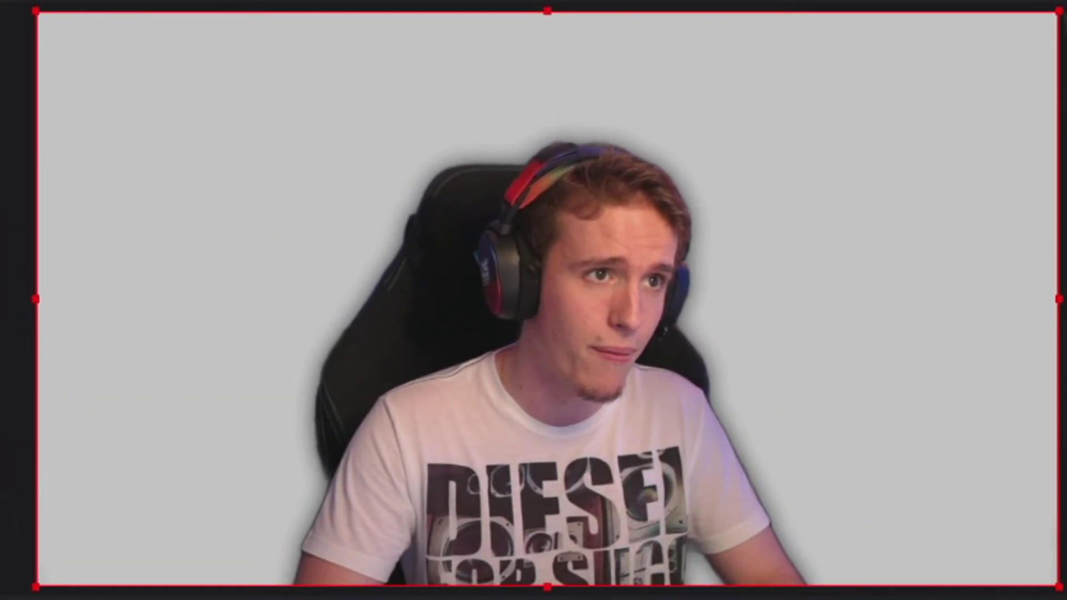
pyautogui.moveTo(1059, 10); pyautogui.dragTo(1005, 56)
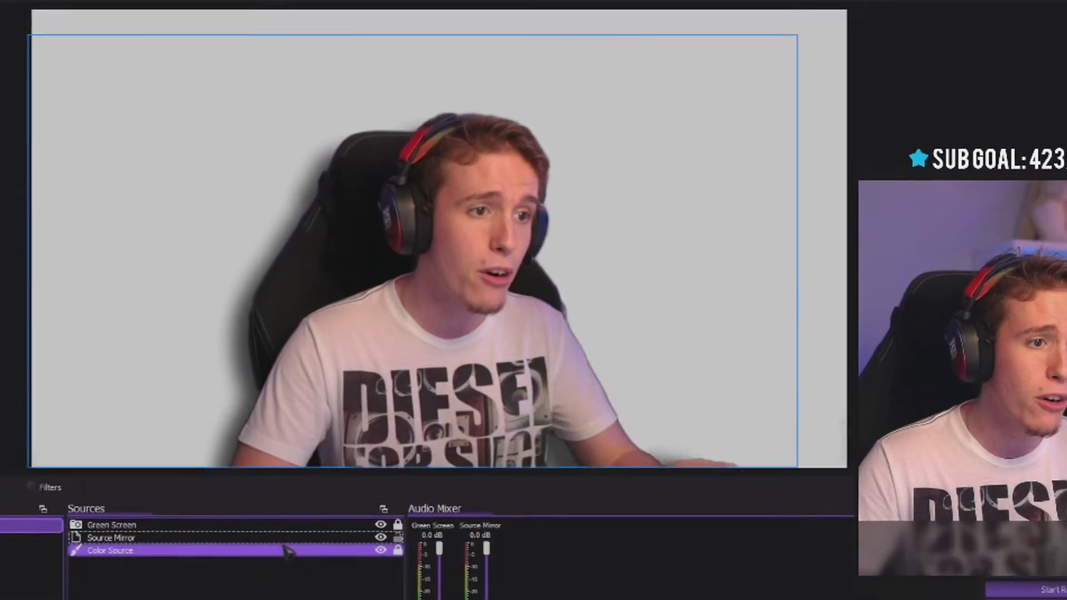
pyautogui.click(267, 500)
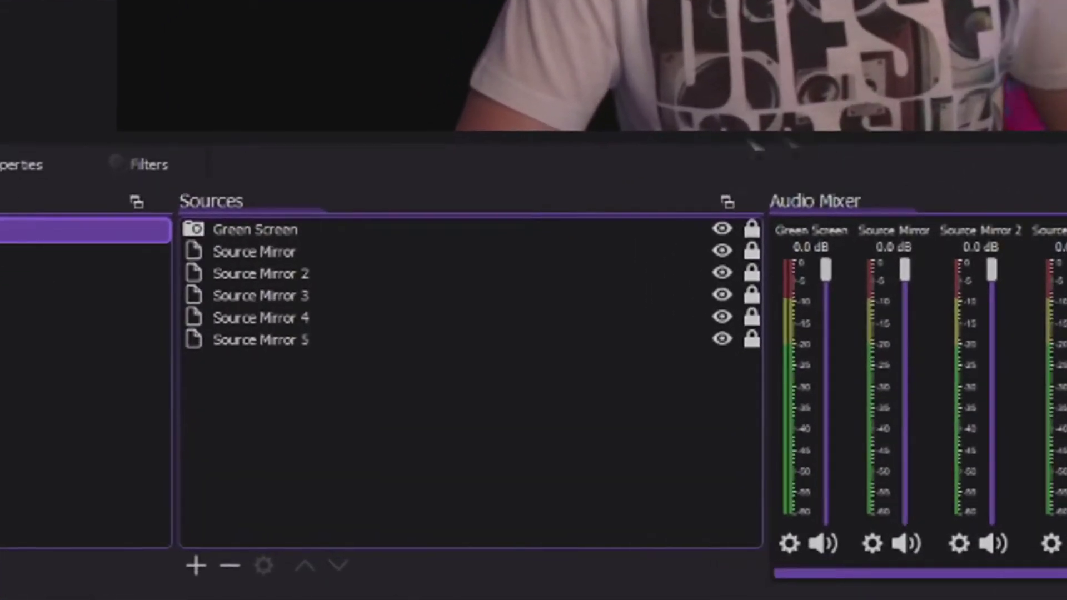
# Step: Group Source Mirror through Source Mirror 5 in the multicolored scene under the name Effect, with the group collapsed and locked
pyautogui.click(318, 255)
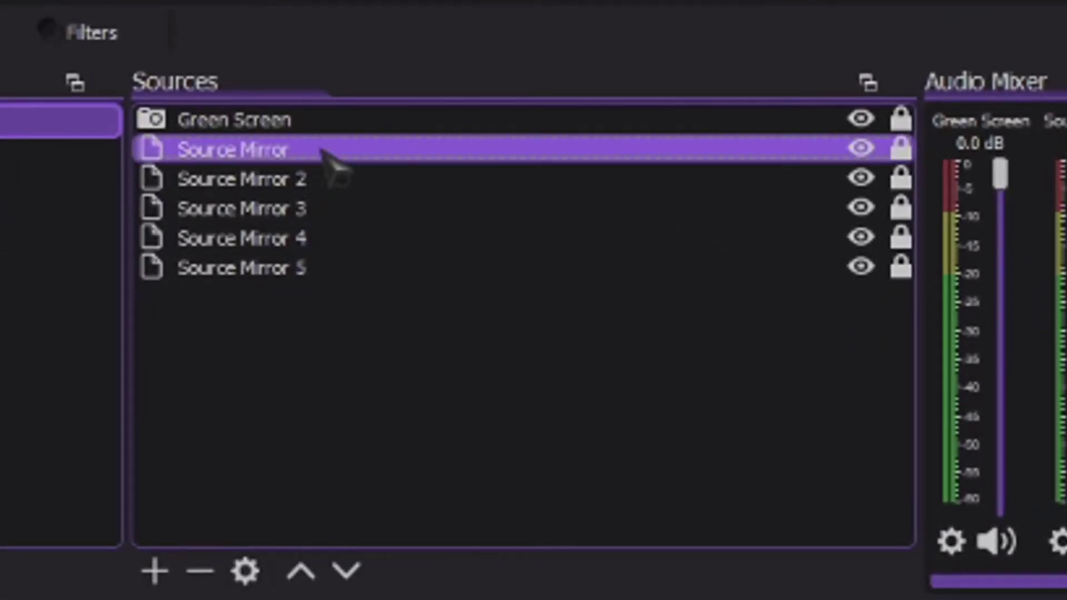
pyautogui.keyDown('ctrl'); pyautogui.click(296, 275); pyautogui.keyUp('ctrl')
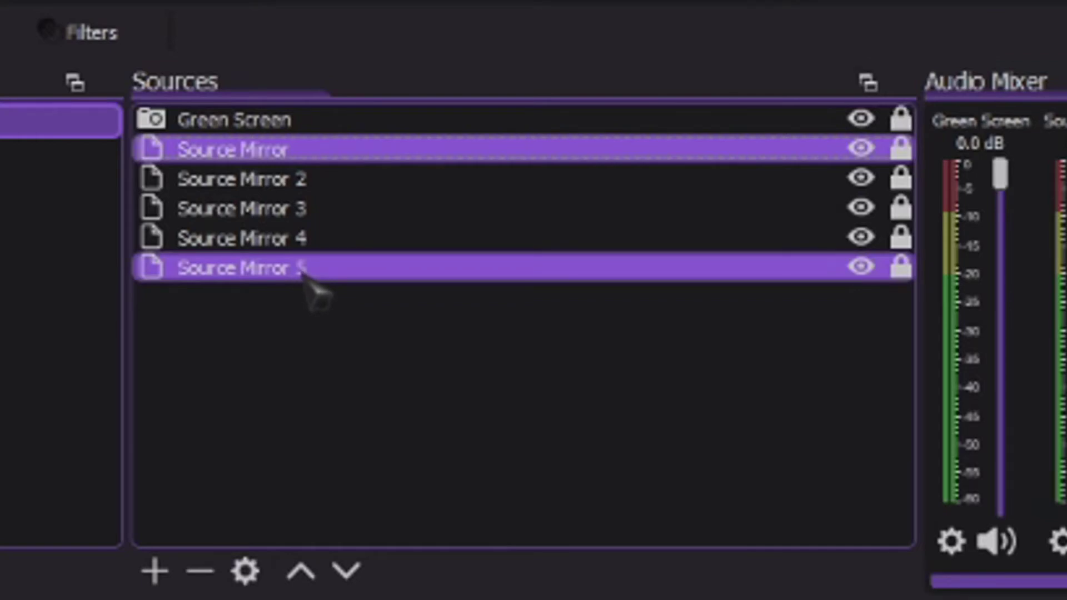
pyautogui.keyDown('shift'); pyautogui.click(303, 271); pyautogui.keyUp('shift')
pyautogui.rightClick(287, 161)
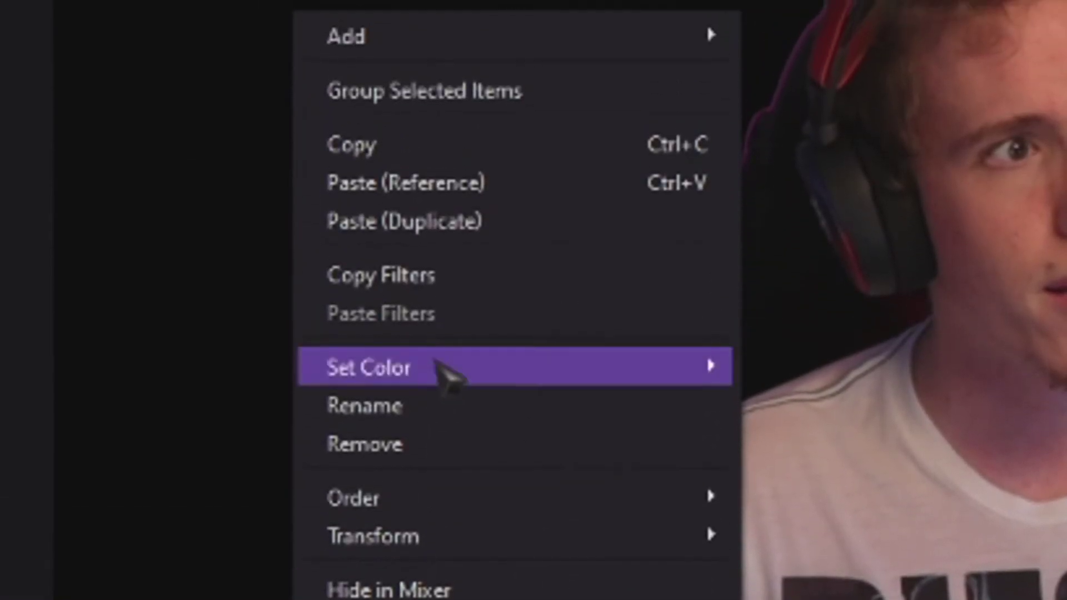
pyautogui.click(438, 97)
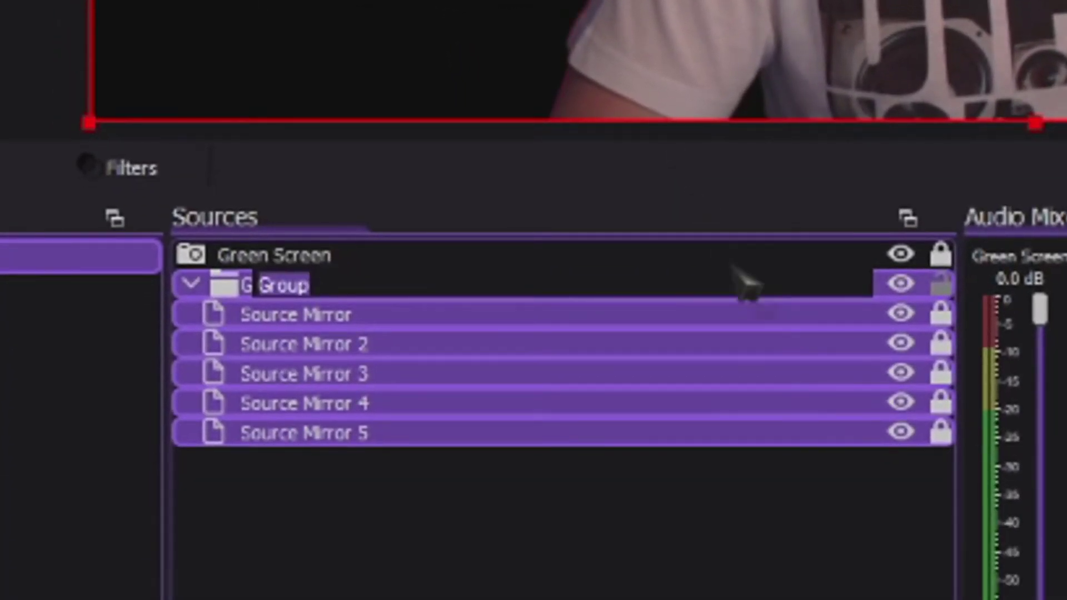
pyautogui.write('Effect')
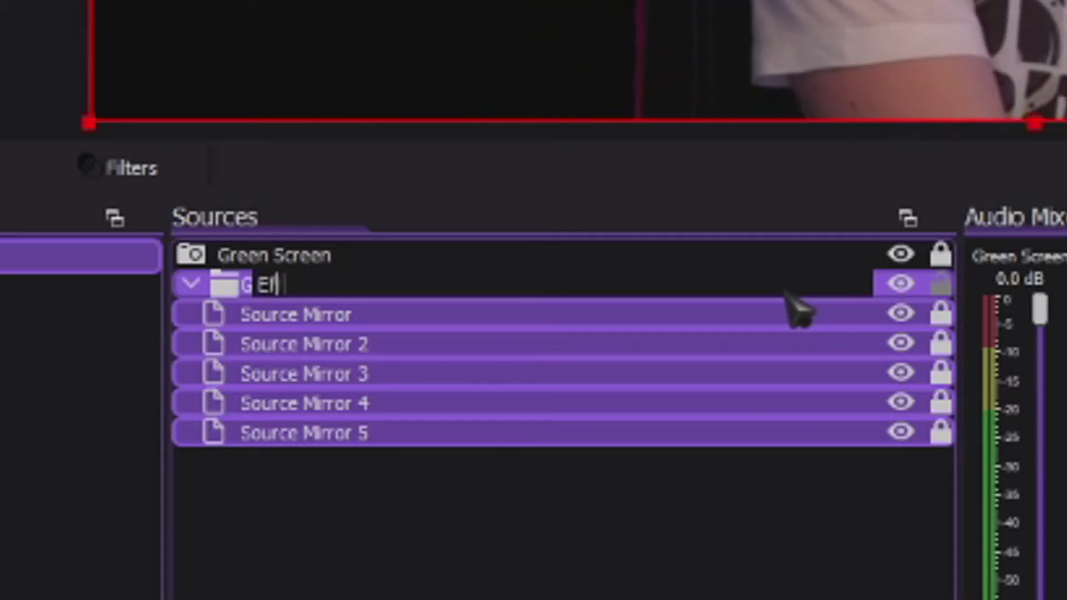
pyautogui.press('Return')
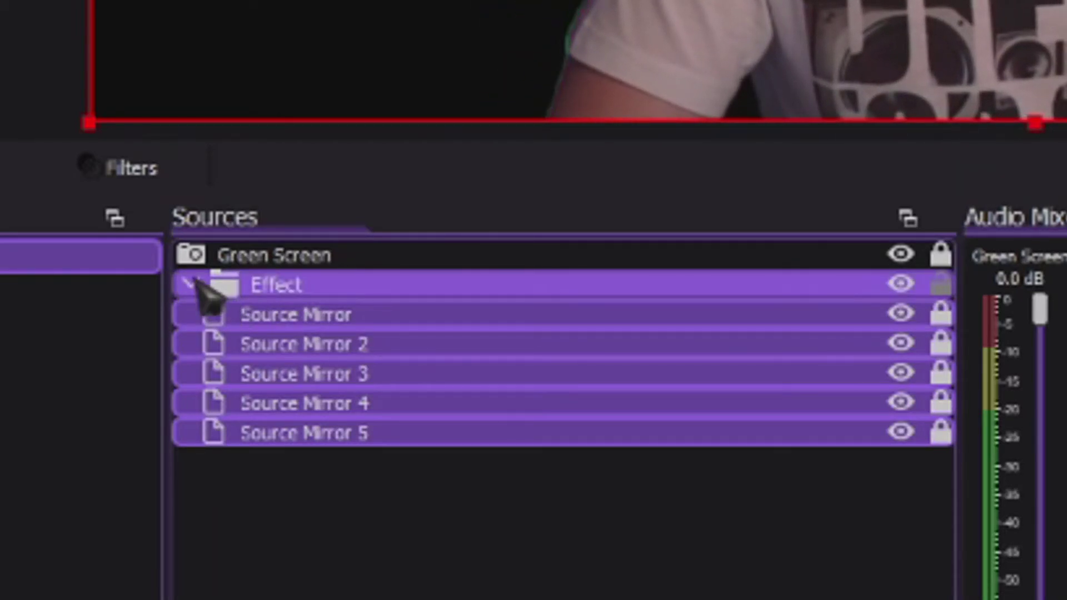
pyautogui.click(191, 285)
pyautogui.click(940, 286)
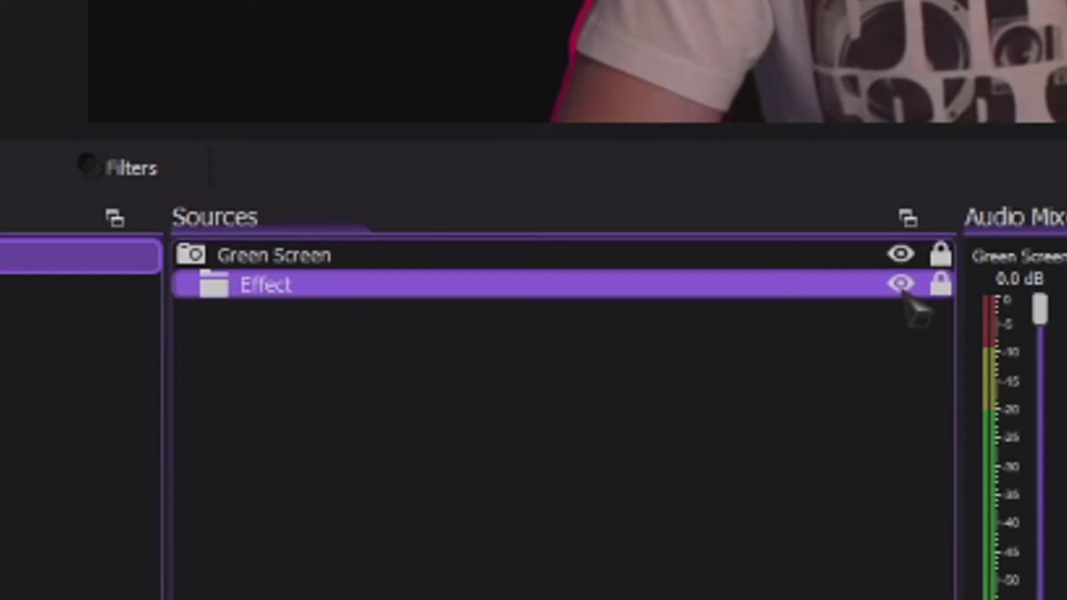
# Step: Toggle the Effect group's visibility to compare the camera image with and without the effect
pyautogui.click(902, 285)
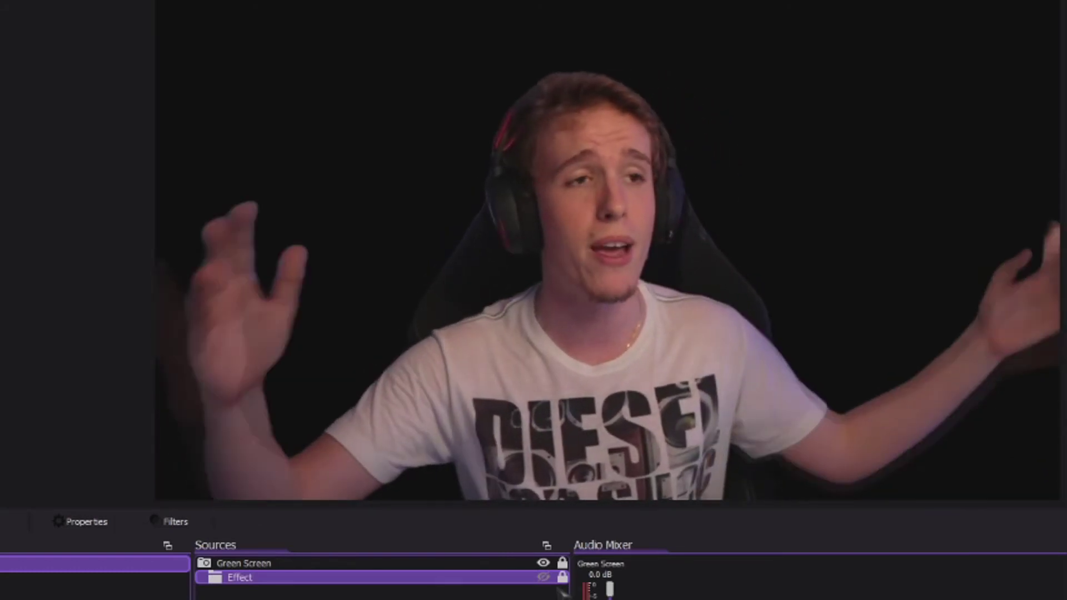
pyautogui.click(544, 578)
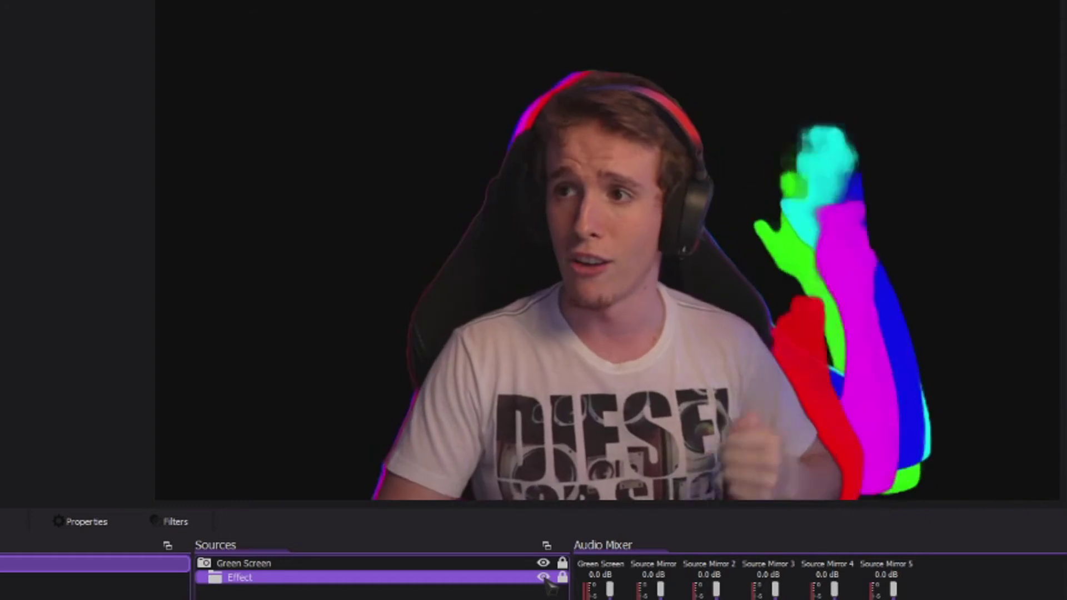
pyautogui.click(544, 578)
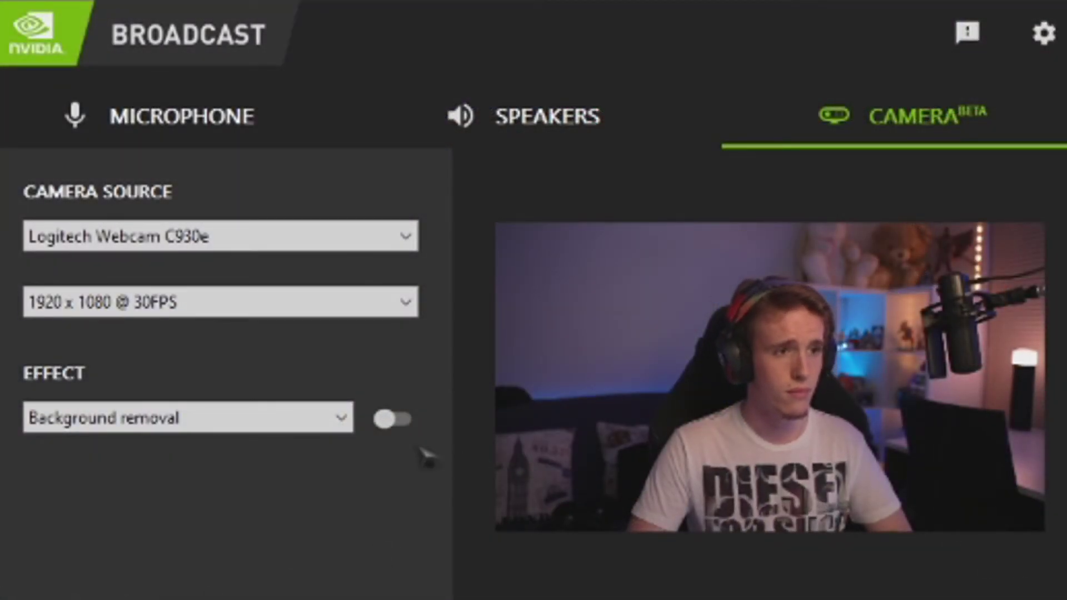
# Step: Switch to NVIDIA Broadcast and enable Background removal for the Logitech Webcam C930e, toggling it off once to compare
pyautogui.click(392, 421)
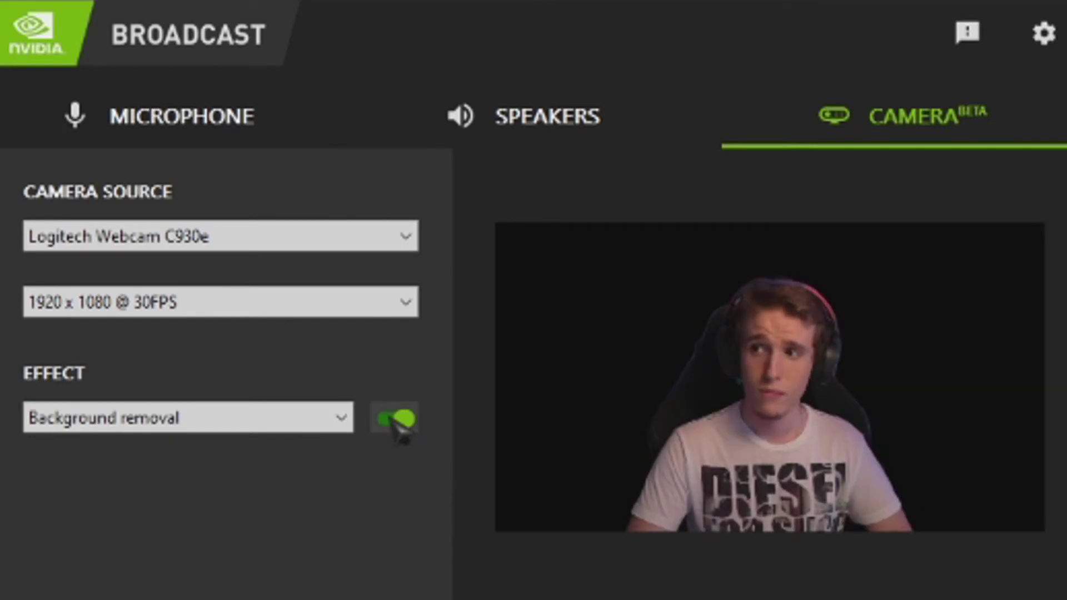
pyautogui.click(396, 420)
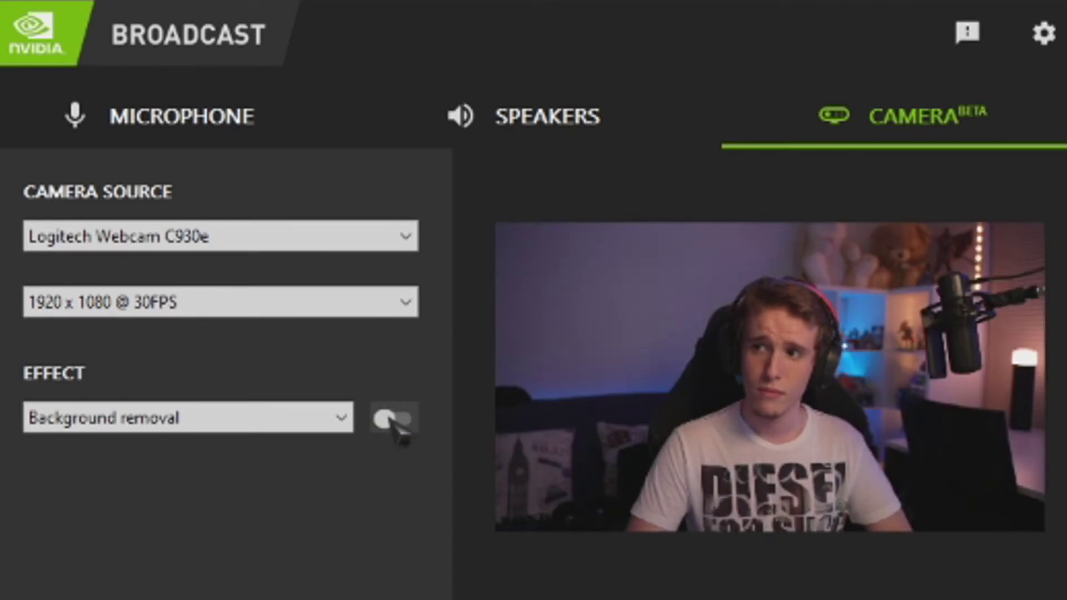
pyautogui.click(396, 420)
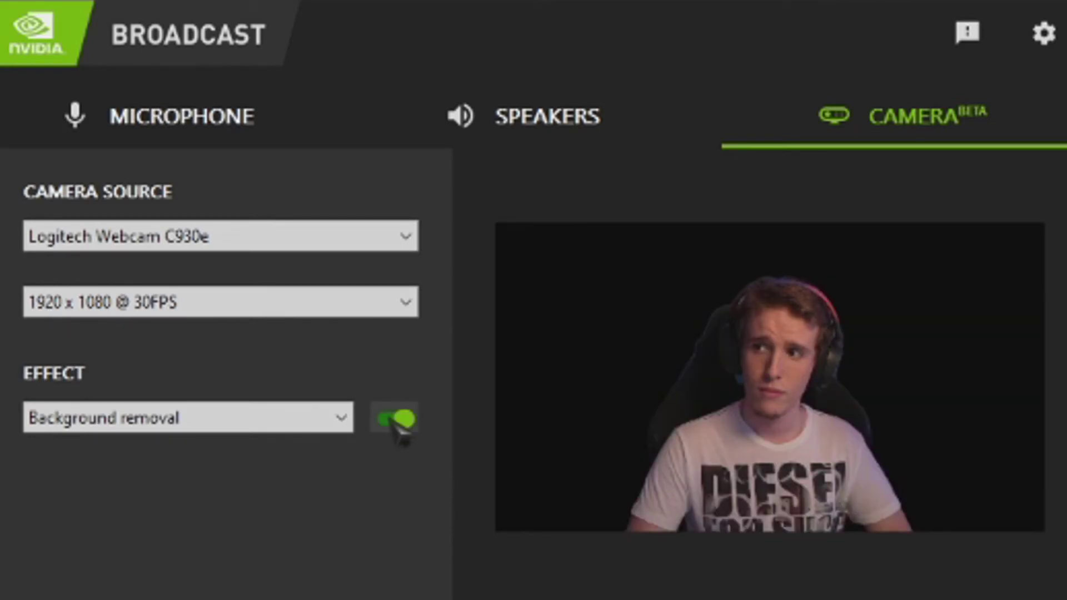